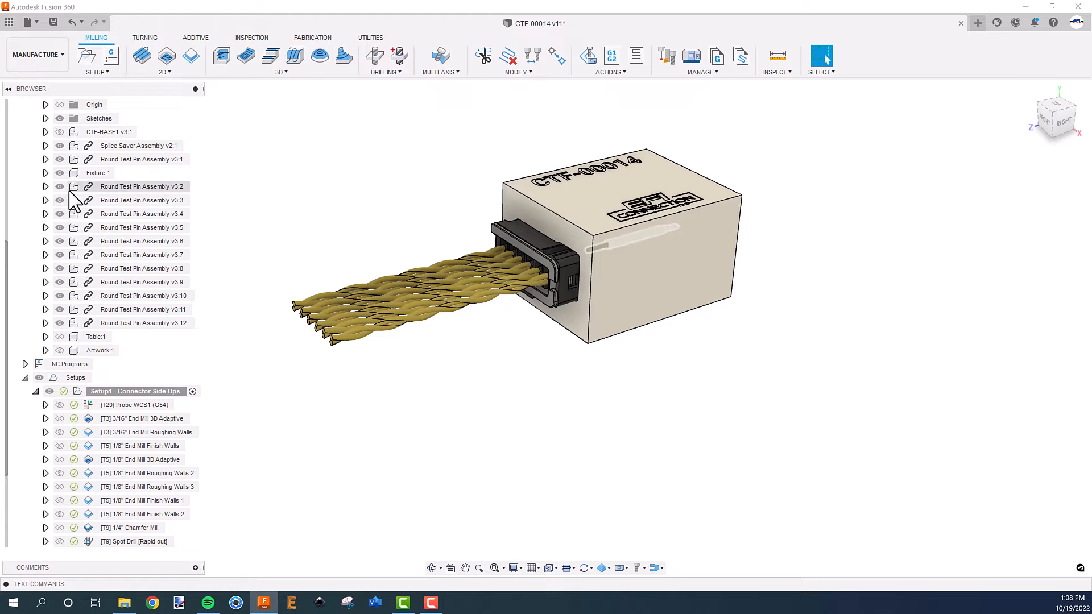
Hide the Splice Saver Assembly and all twelve Round Test Pin Assembly components, leaving only the fixture block displayed.
{"action": "left_click", "coordinate": [59, 147]}
{"action": "left_click", "coordinate": [60, 146]}
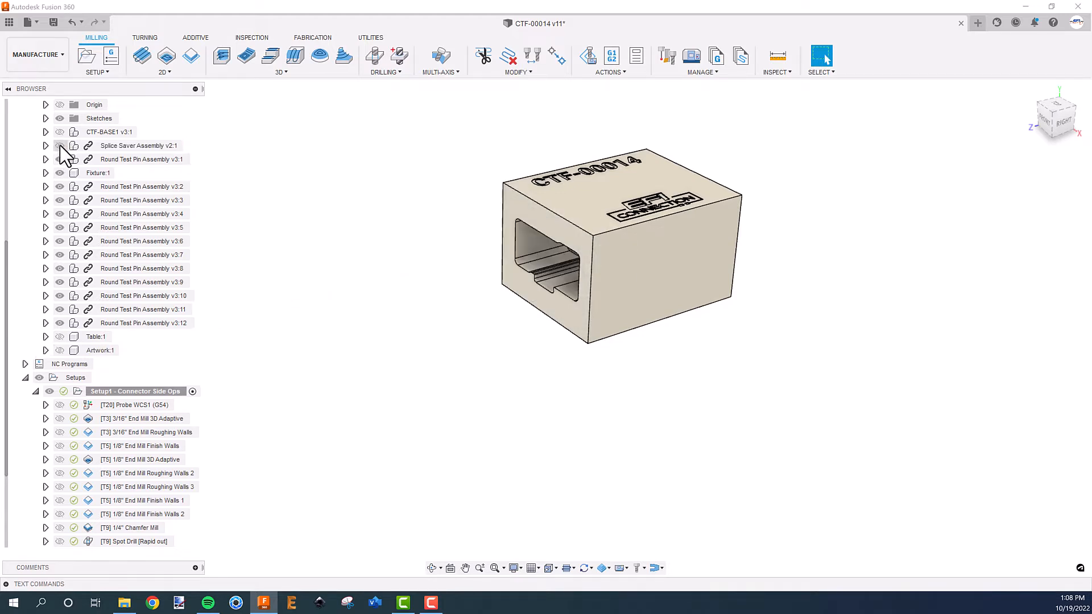
{"action": "left_click", "coordinate": [59, 159]}
{"action": "left_click", "coordinate": [111, 187]}
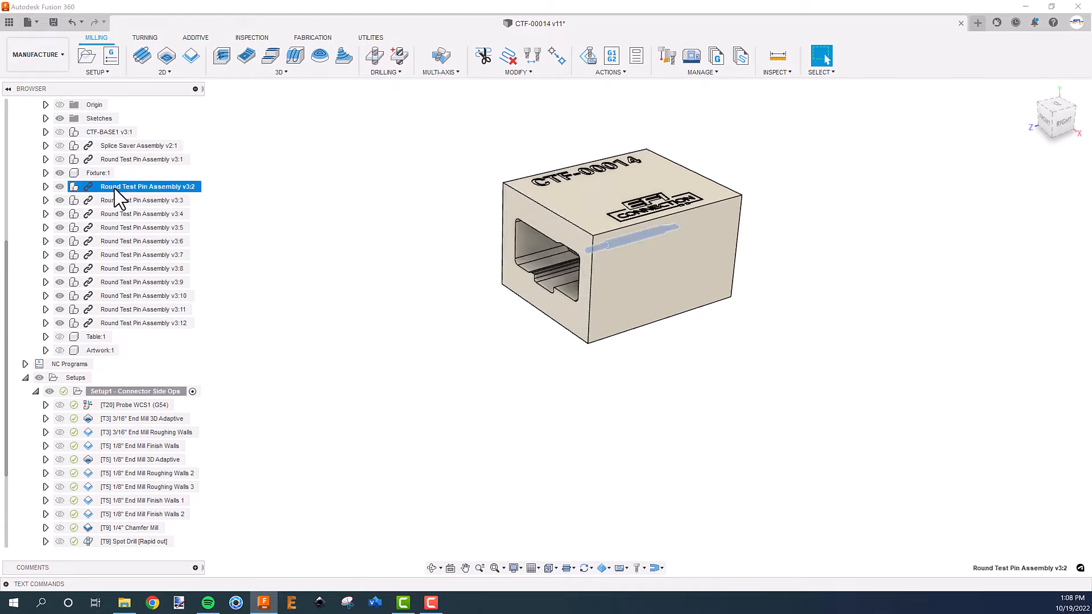
{"action": "left_click", "coordinate": [122, 323], "text": "shift"}
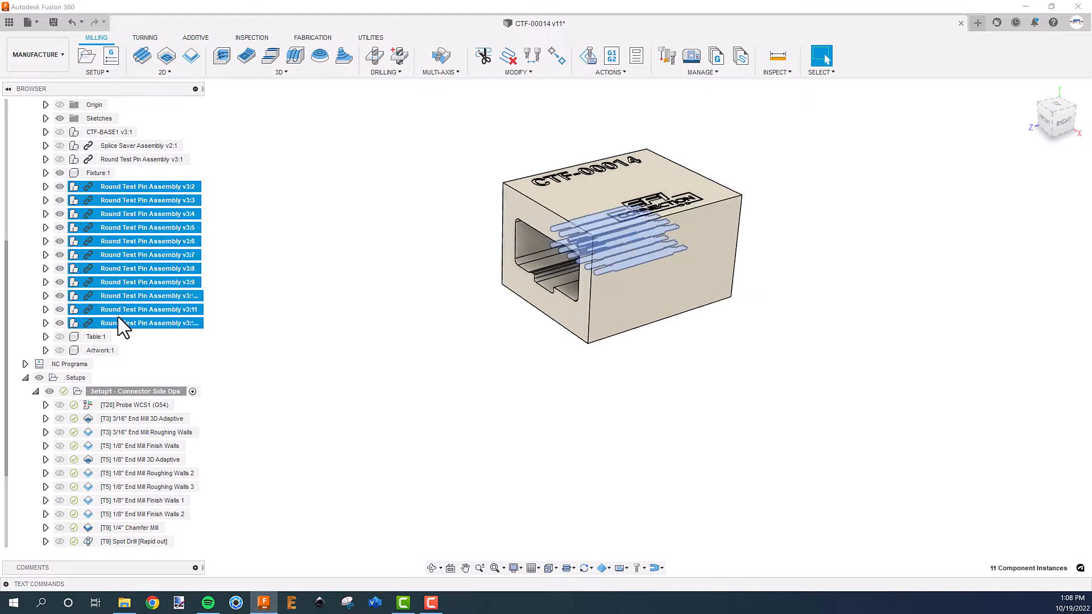
{"action": "key", "text": "v"}
{"action": "left_click", "coordinate": [322, 297]}
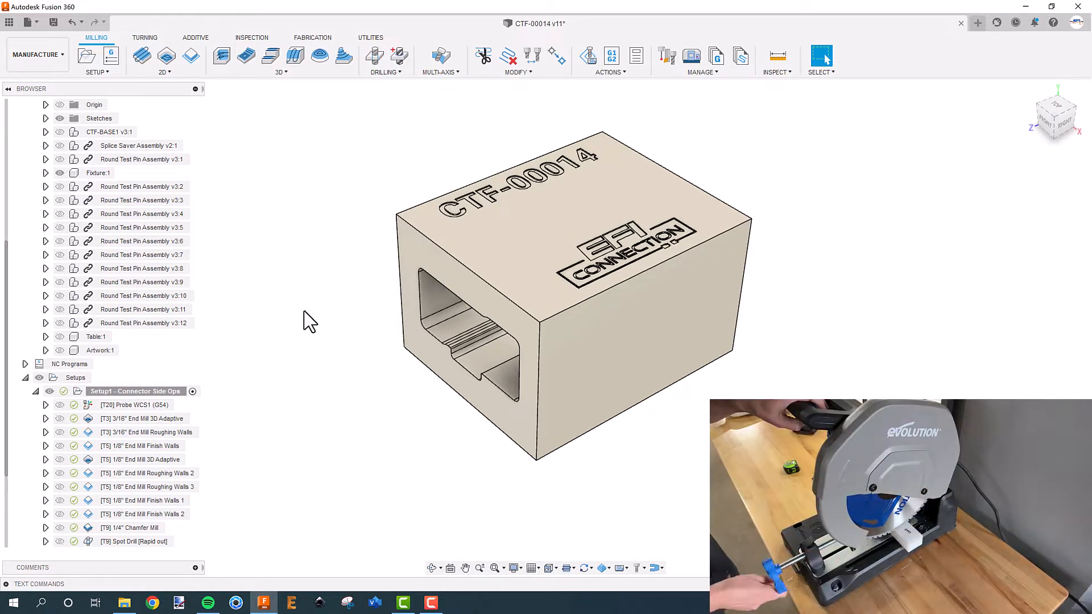
Collapse the Setup1 operation list and examine the Connector Side Ops and Back Side Ops setups on the fixture.
{"action": "left_click", "coordinate": [36, 392]}
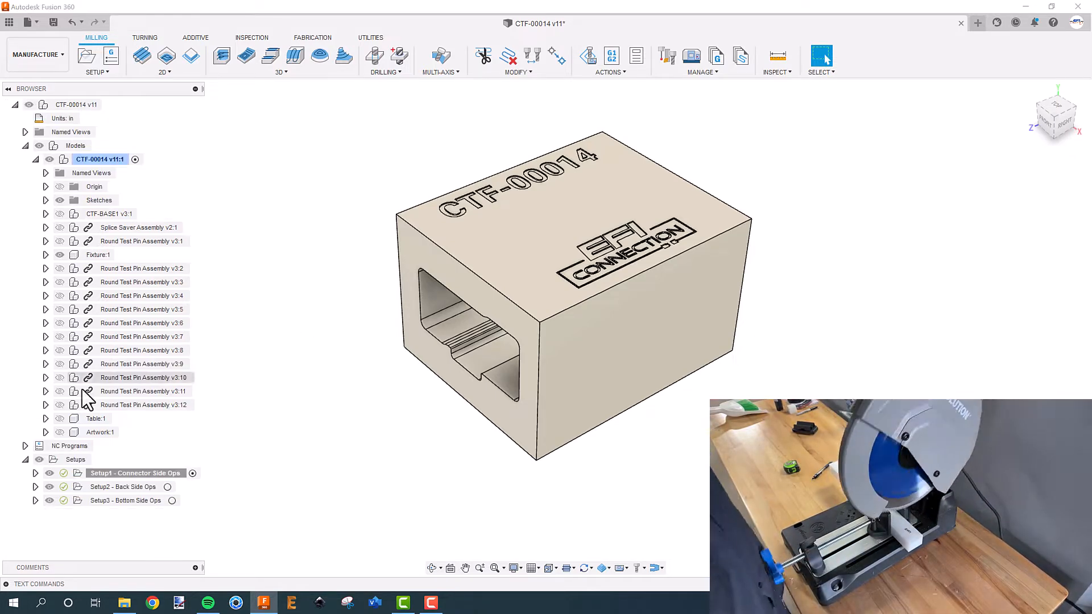
{"action": "left_click", "coordinate": [124, 475]}
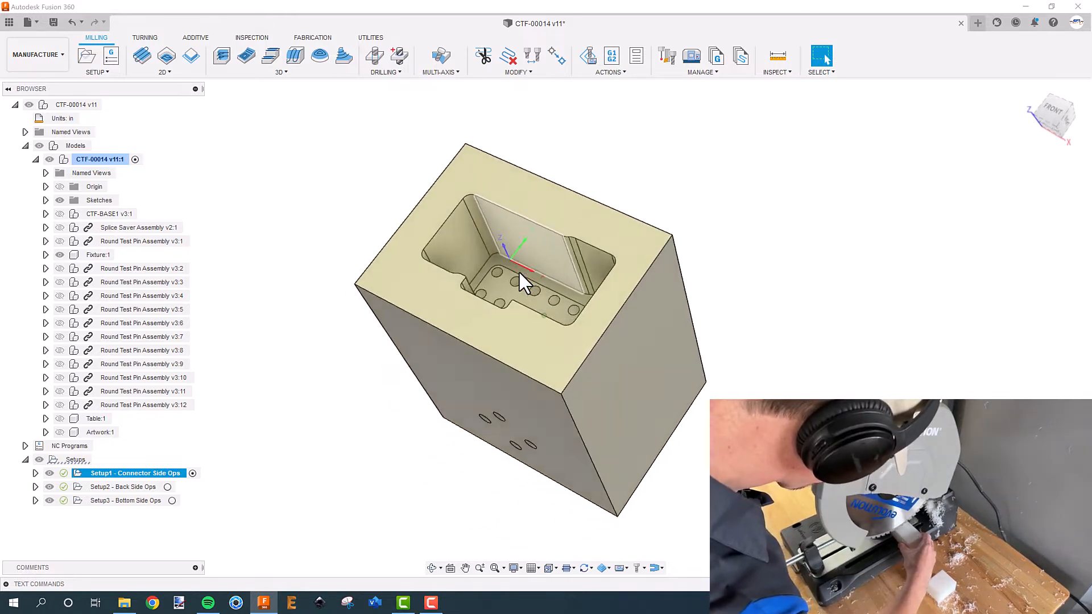
{"action": "left_click", "coordinate": [143, 488]}
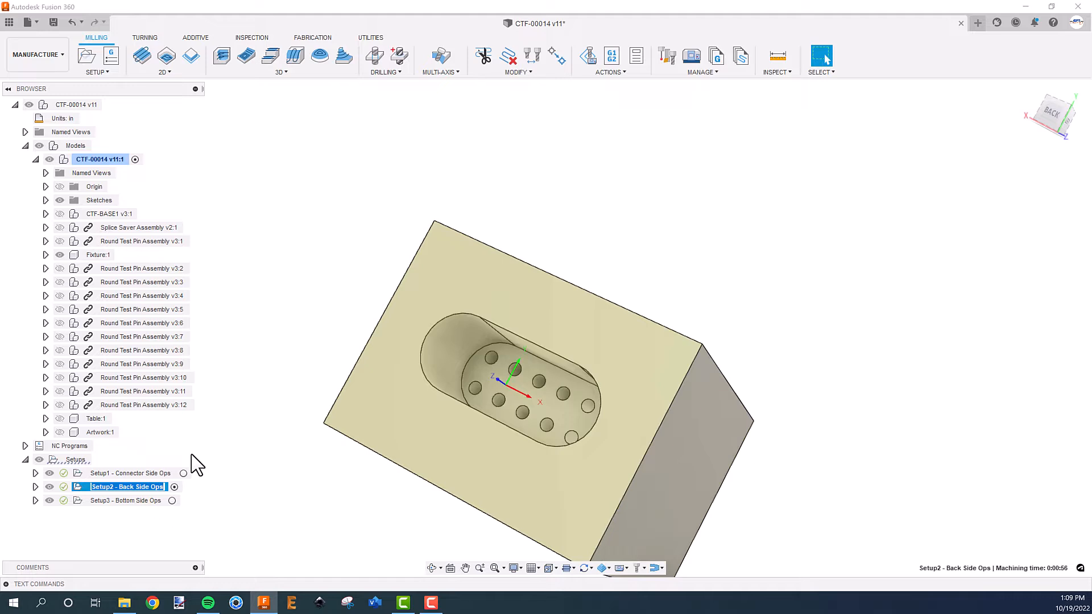
Activate Setup3 - Bottom Side Ops and temporarily show the CTF-BASE1 component to inspect how the base mounts to the fixture.
{"action": "left_click", "coordinate": [172, 500]}
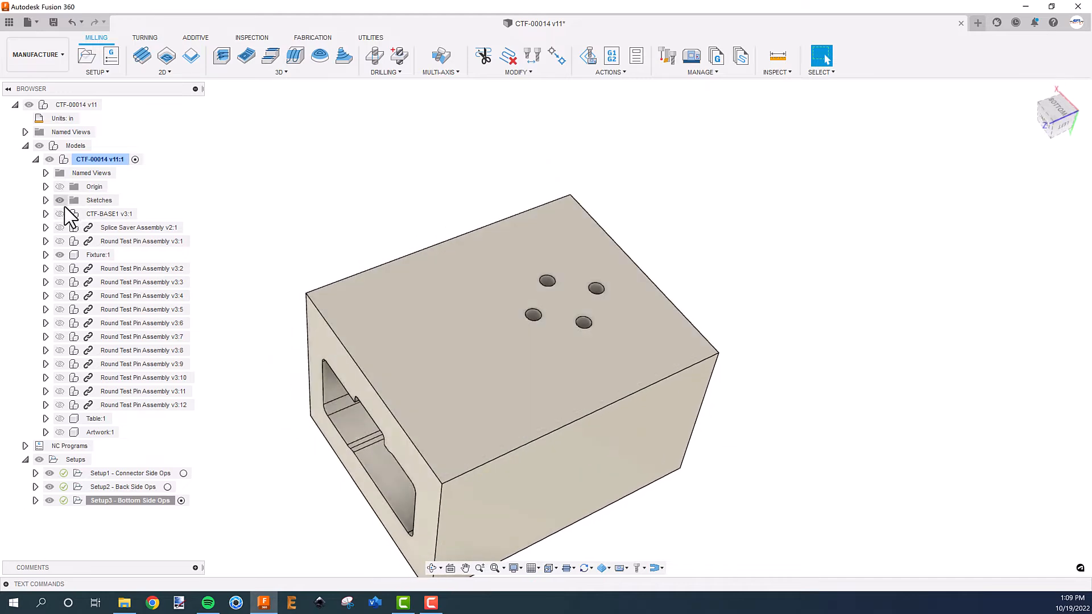
{"action": "left_click", "coordinate": [60, 214]}
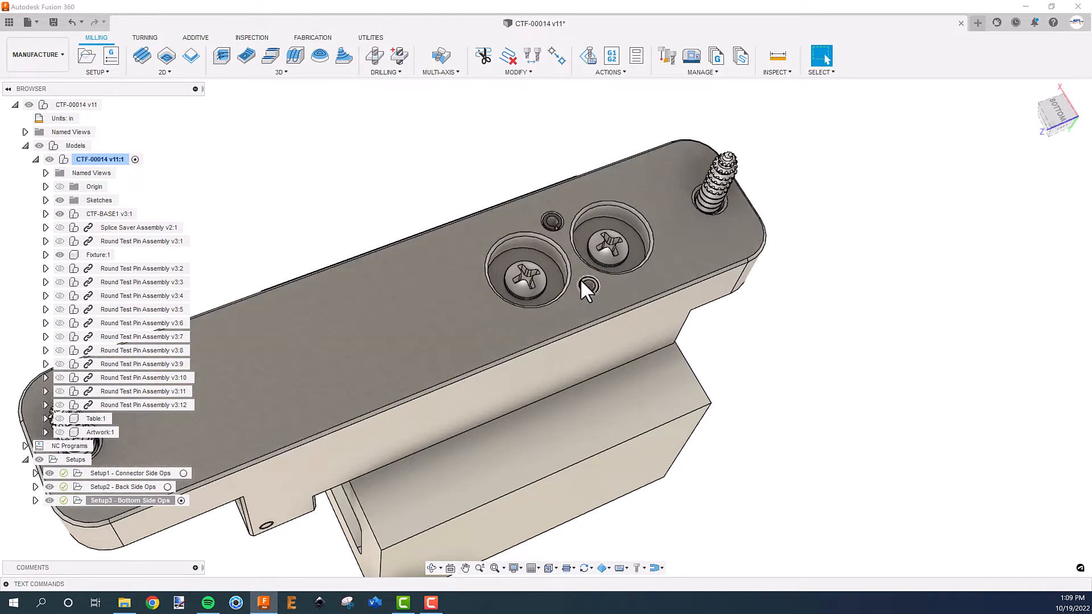
{"action": "left_click", "coordinate": [59, 214]}
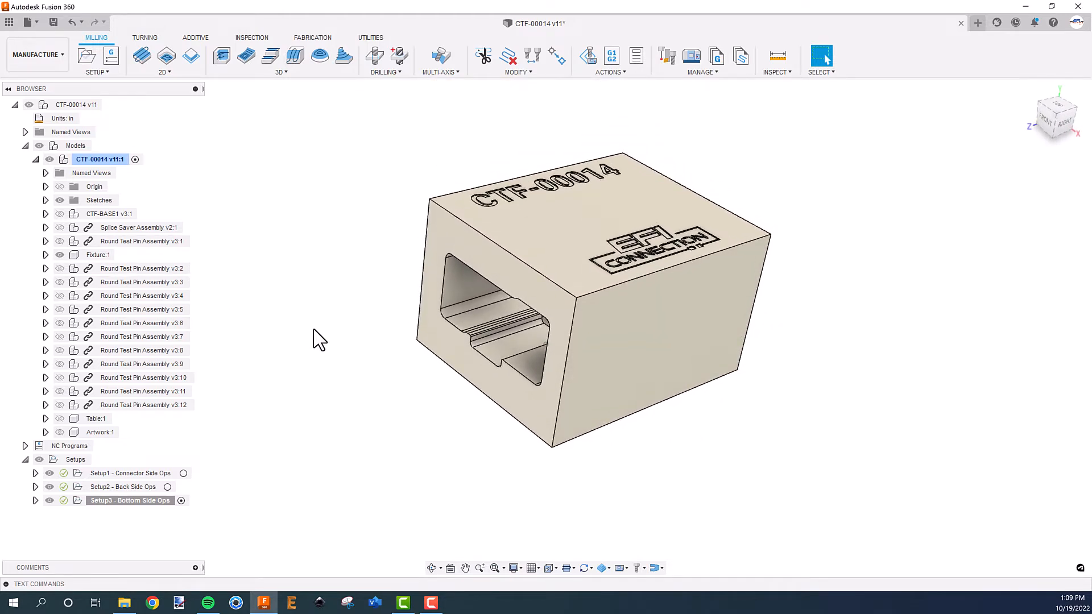
Activate Setup1 - Connector Side Ops and expand its list of machining operations.
{"action": "left_click", "coordinate": [183, 473]}
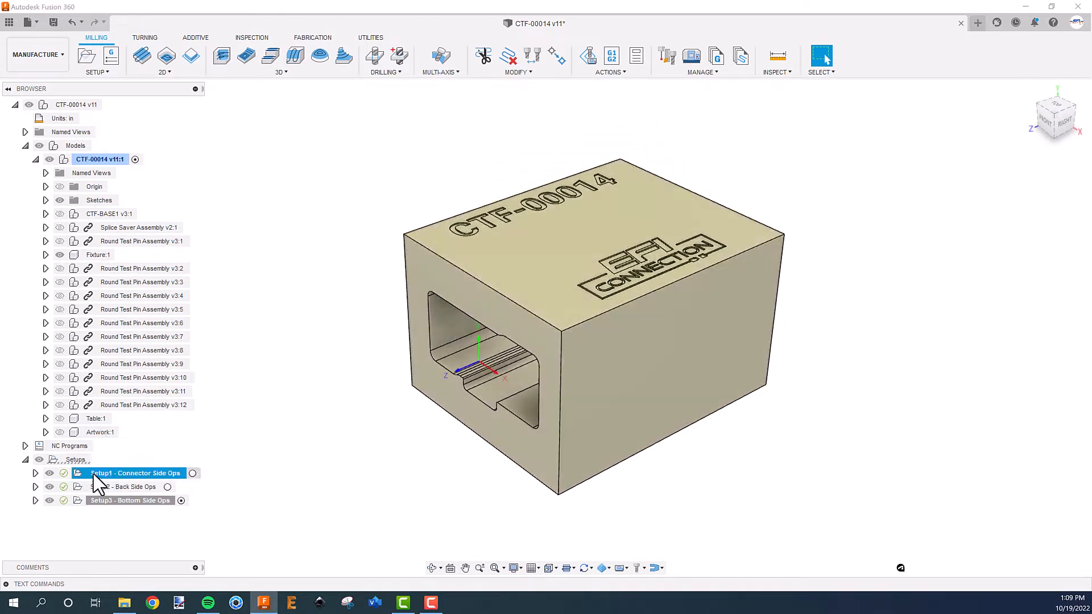
{"action": "left_click", "coordinate": [35, 474]}
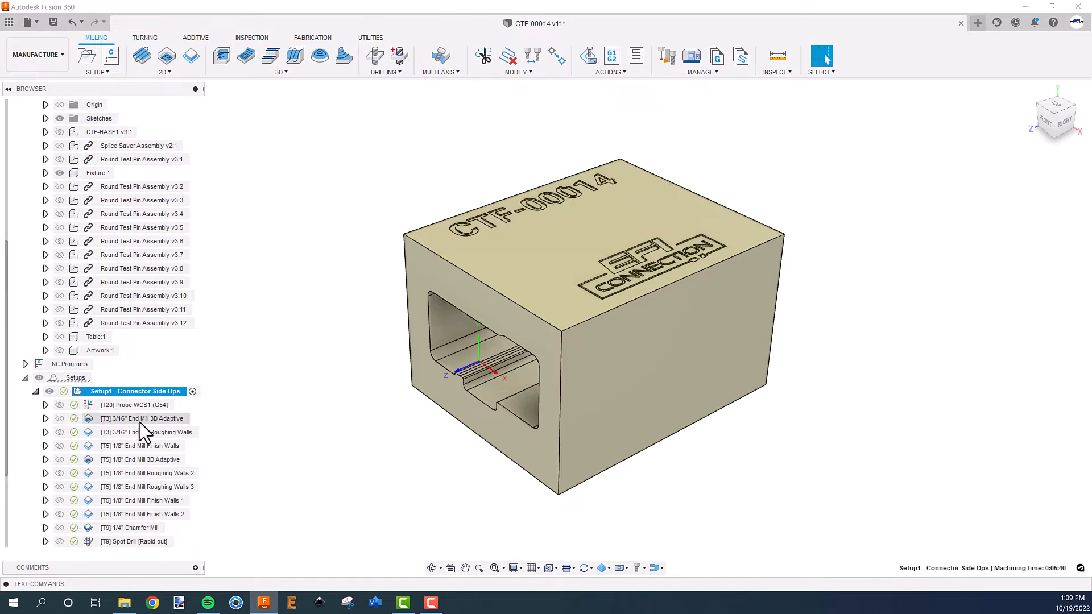
{"action": "left_click", "coordinate": [295, 437]}
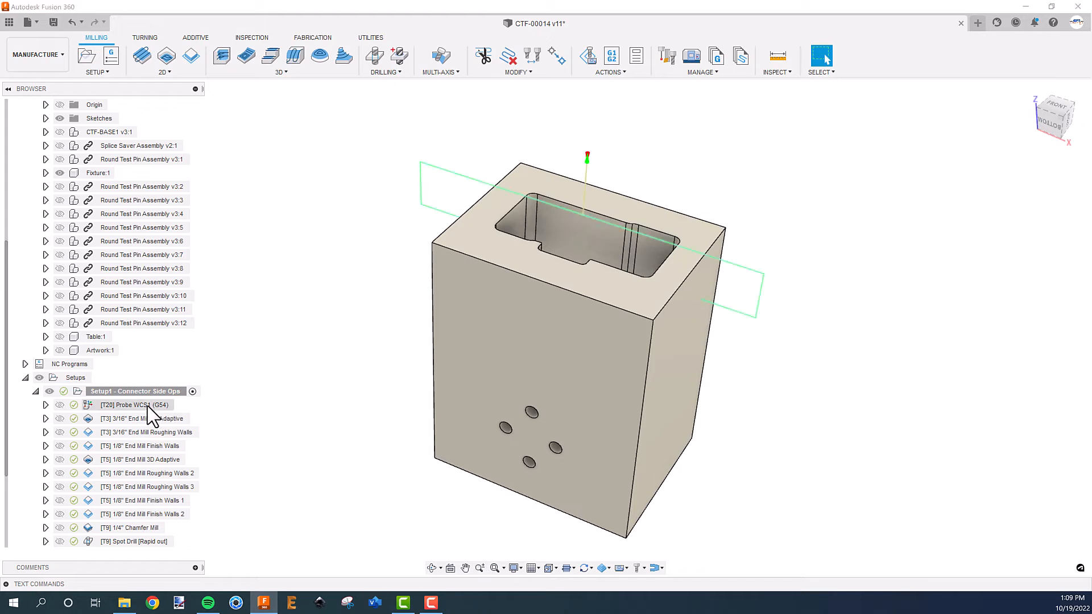
Examine the Probe WCS1 (G54) operation and its work coordinate origin on the connector side of the fixture.
{"action": "left_click", "coordinate": [148, 406]}
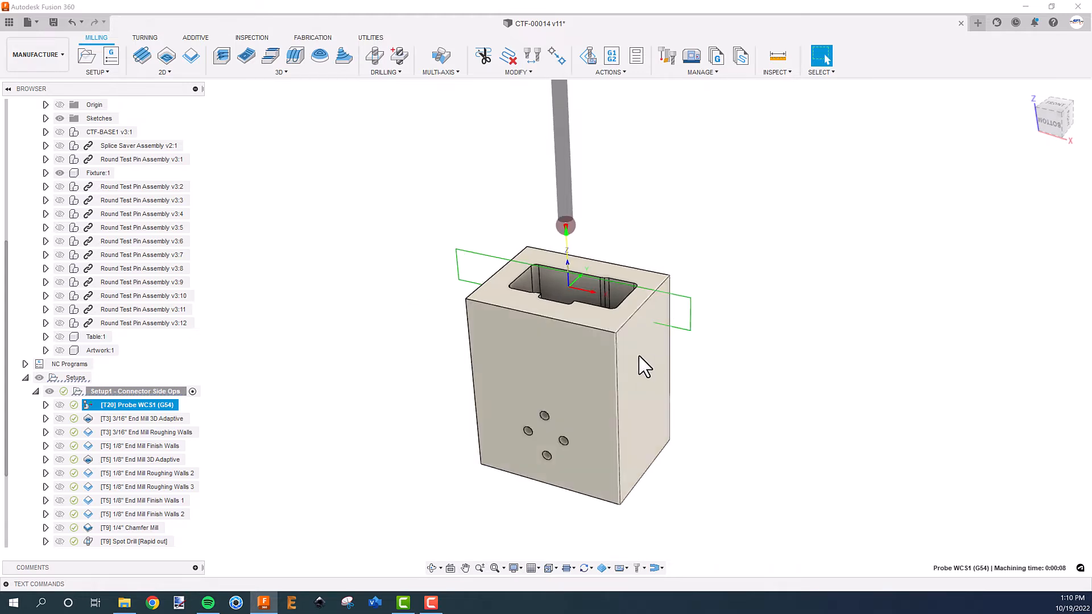
{"action": "middle_click_drag", "start_coordinate": [639, 366], "coordinate": [461, 325], "text": "shift"}
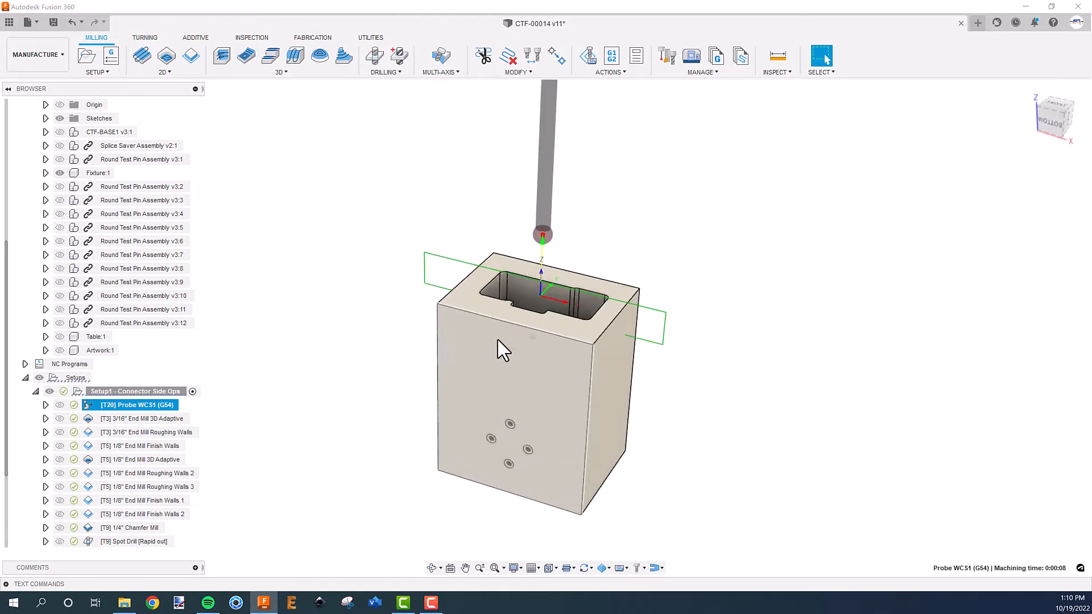
{"action": "scroll", "coordinate": [497, 340], "scroll_direction": "down", "scroll_amount": 1}
{"action": "scroll", "coordinate": [557, 262], "scroll_direction": "down", "scroll_amount": 1}
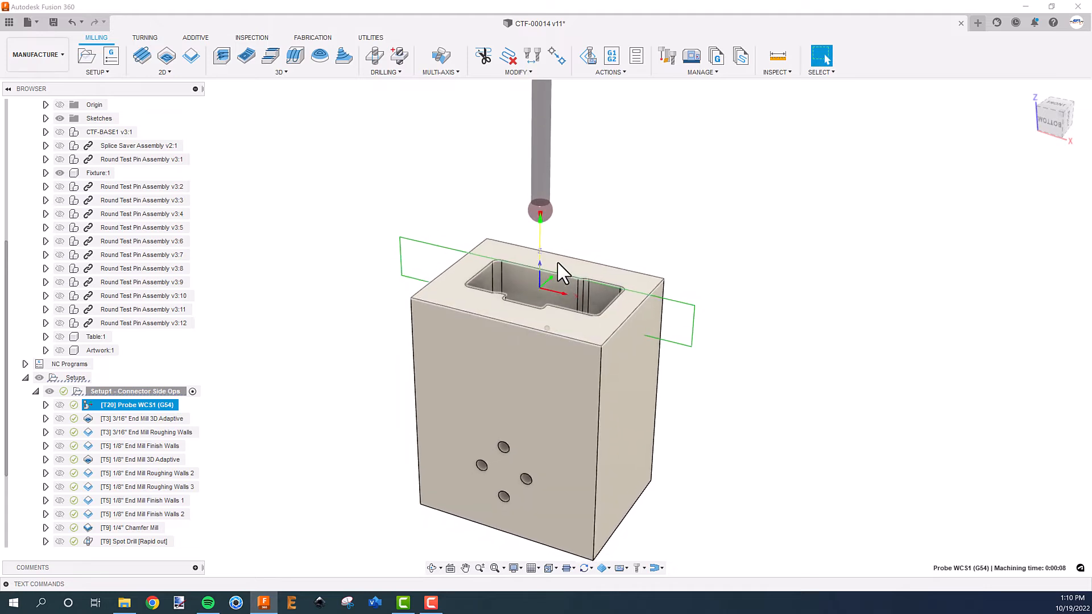
{"action": "left_click", "coordinate": [374, 295]}
Open the 3/16" End Mill 3D Adaptive operation for editing and review its tool, feed and speed, and pocket geometry settings.
{"action": "left_click", "coordinate": [124, 417]}
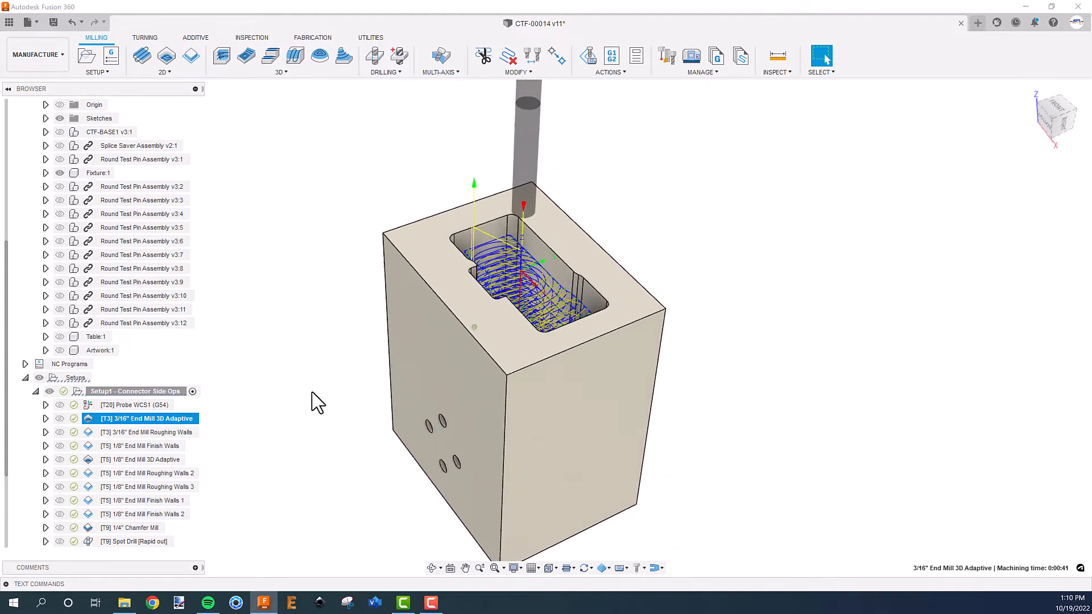
{"action": "right_click", "coordinate": [187, 430]}
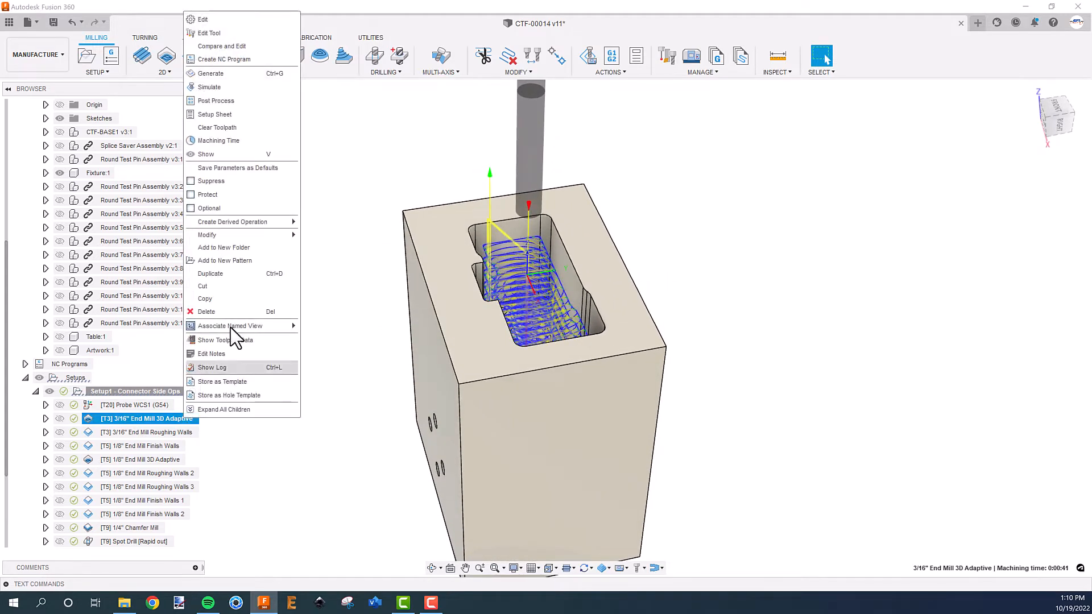
{"action": "left_click", "coordinate": [210, 16]}
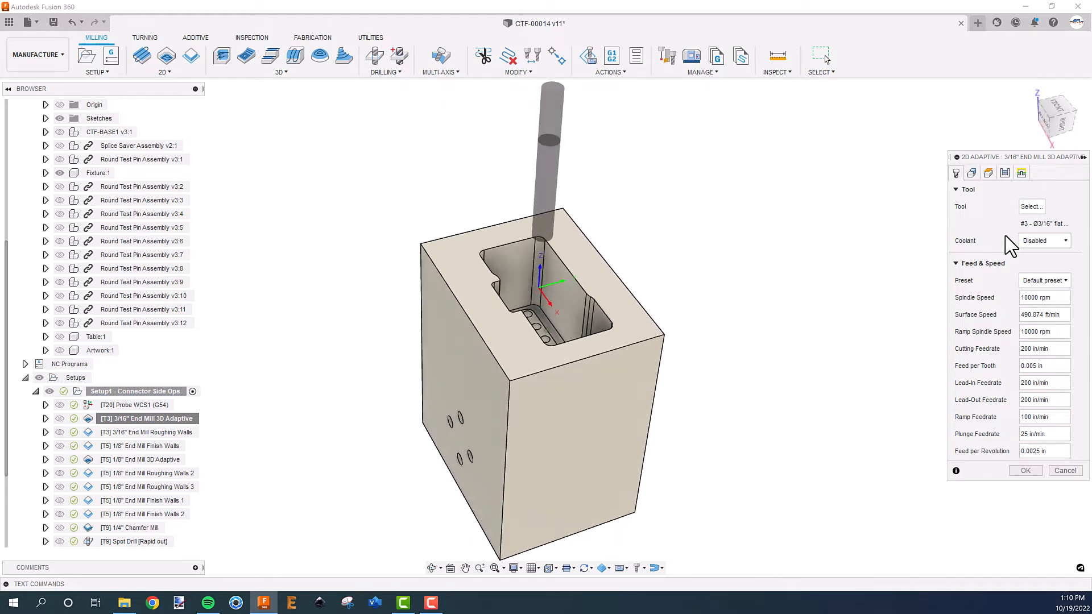
{"action": "left_click", "coordinate": [972, 174]}
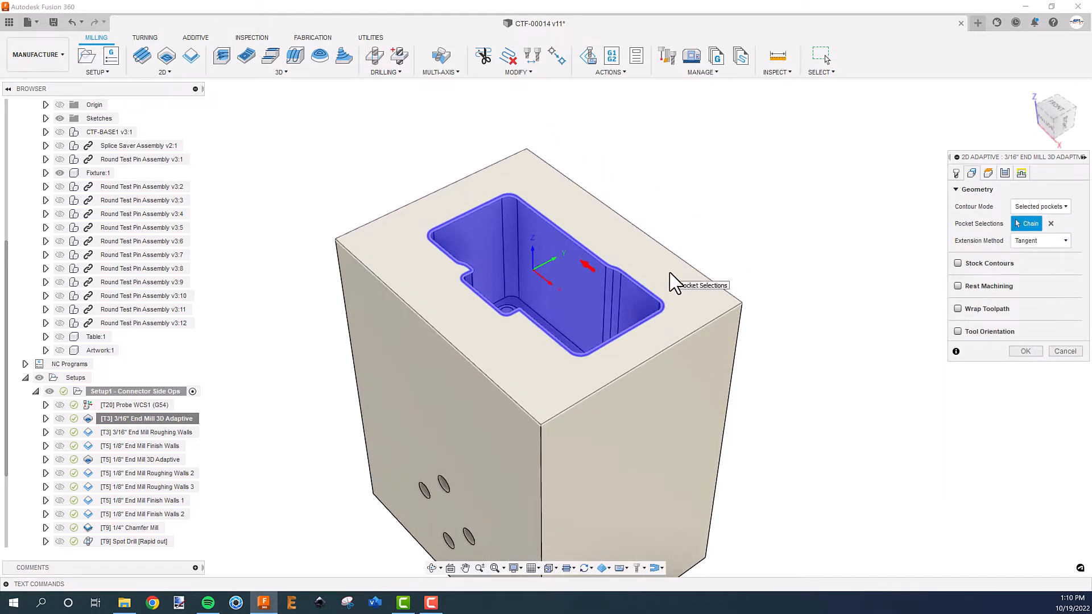
{"action": "left_click", "coordinate": [628, 283]}
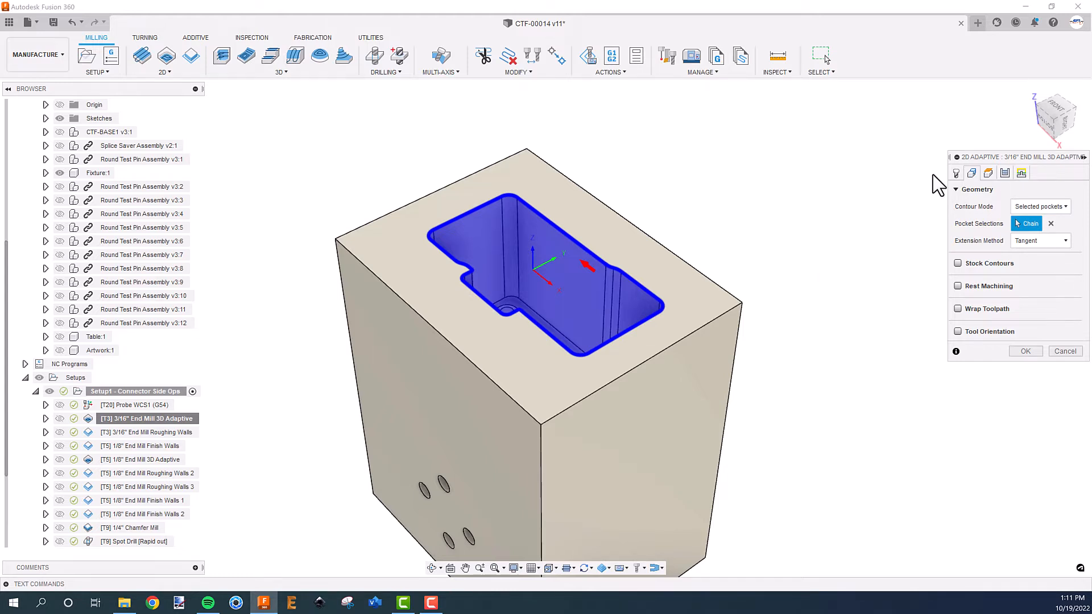
Review the adaptive operation's heights, pocket selection and passes settings, and close the operation by accepting it.
{"action": "left_click", "coordinate": [988, 174]}
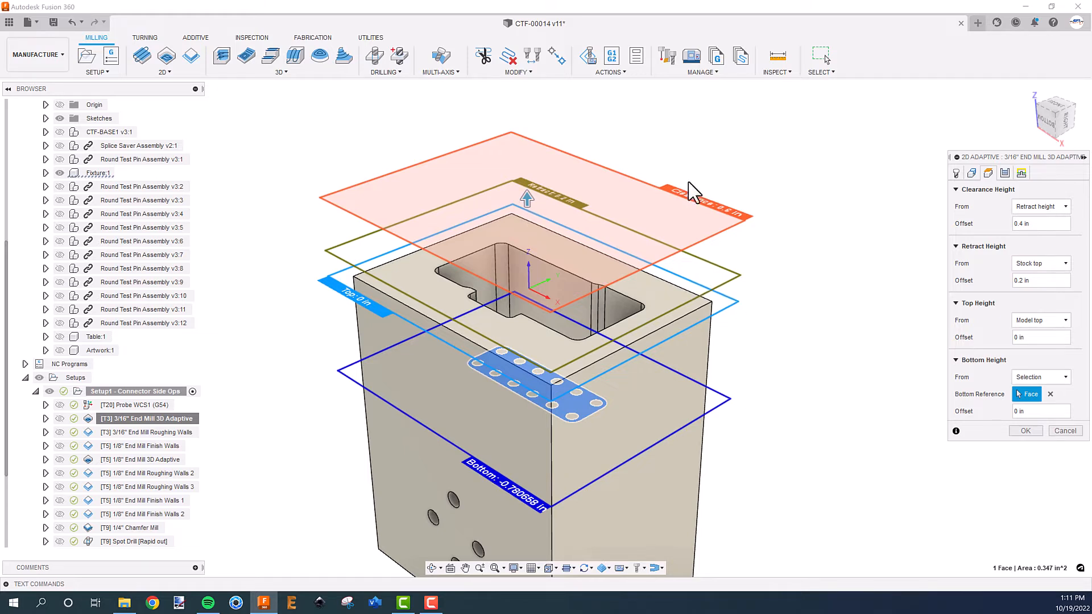
{"action": "left_click", "coordinate": [971, 174]}
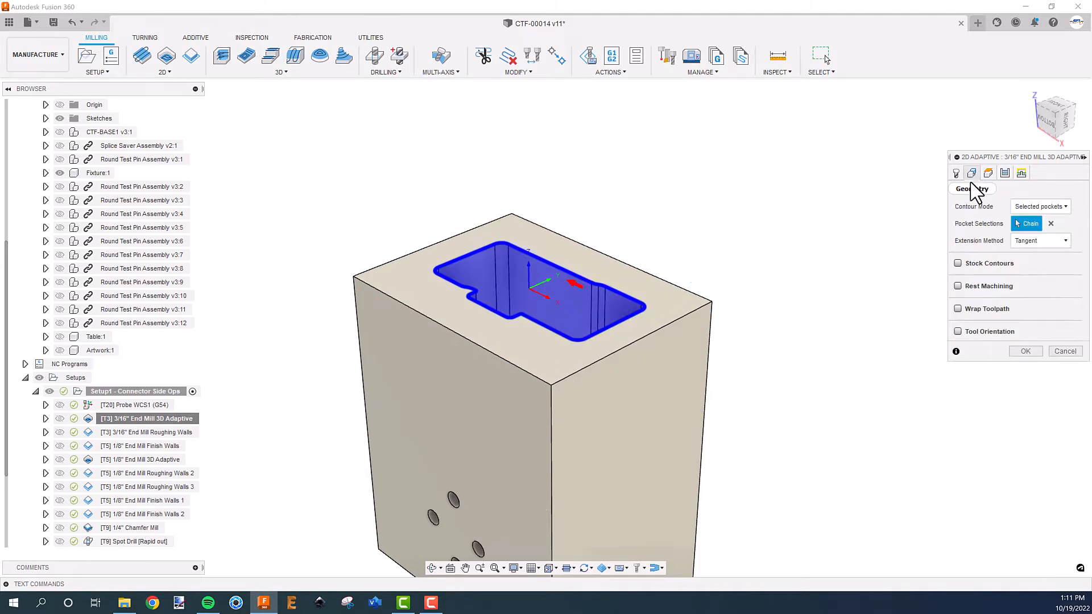
{"action": "left_click", "coordinate": [1005, 172]}
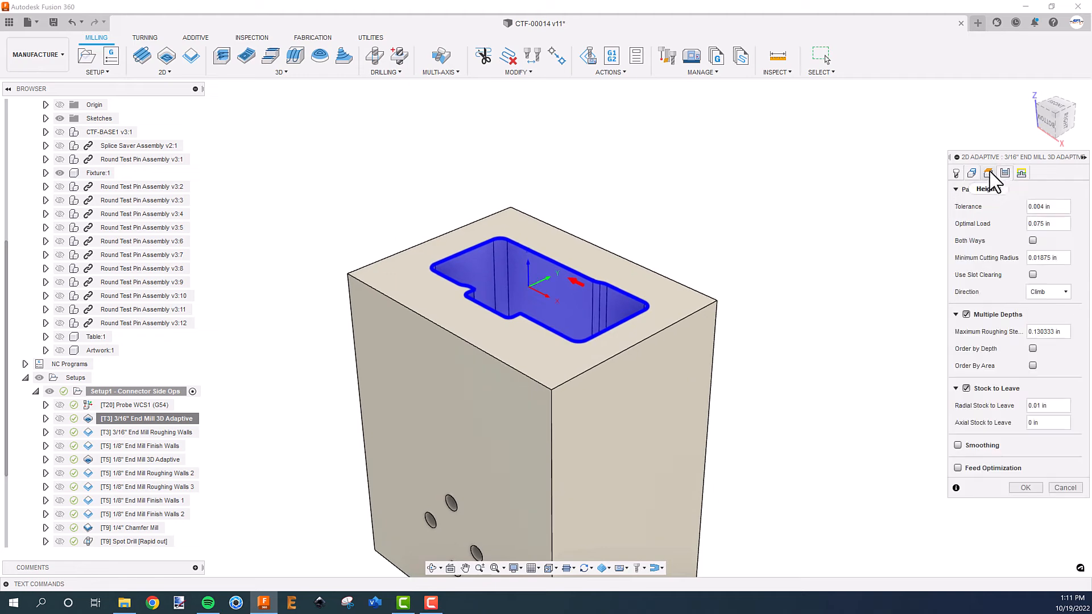
{"action": "left_click", "coordinate": [988, 173]}
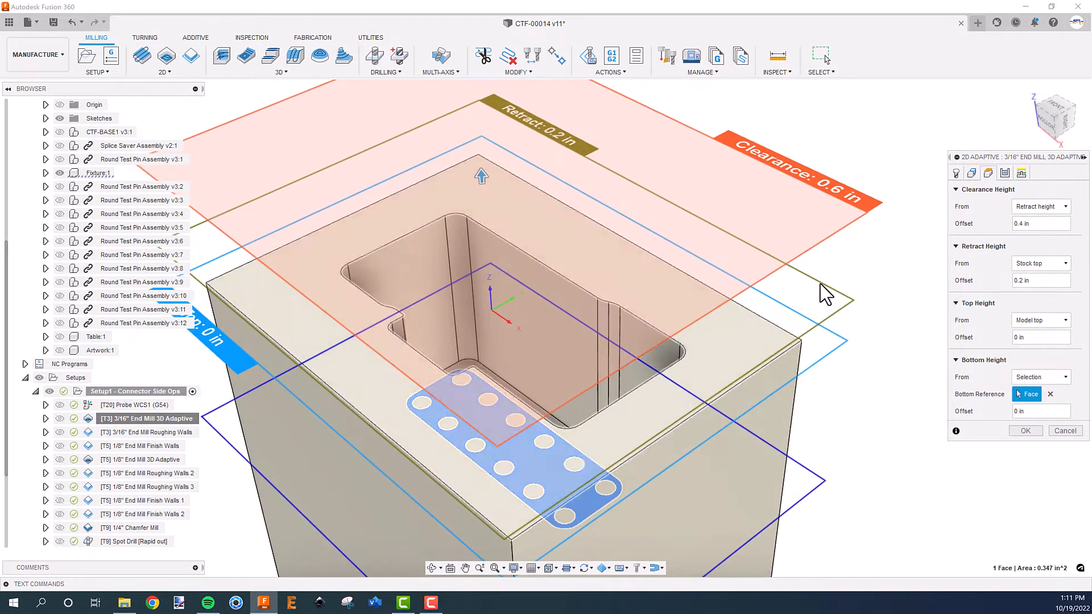
{"action": "left_click", "coordinate": [972, 172]}
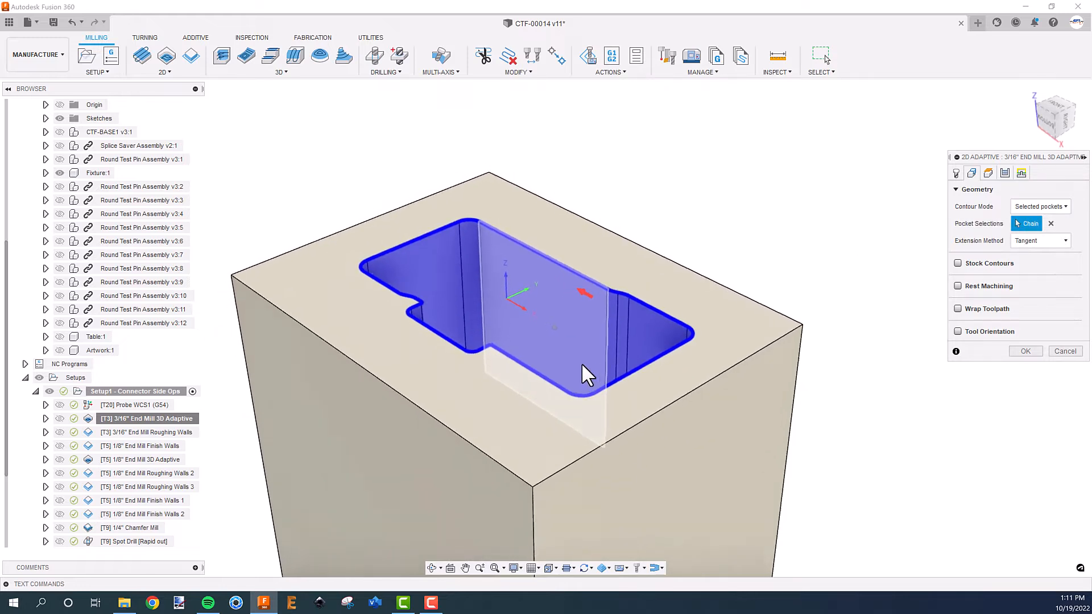
{"action": "left_click", "coordinate": [988, 173]}
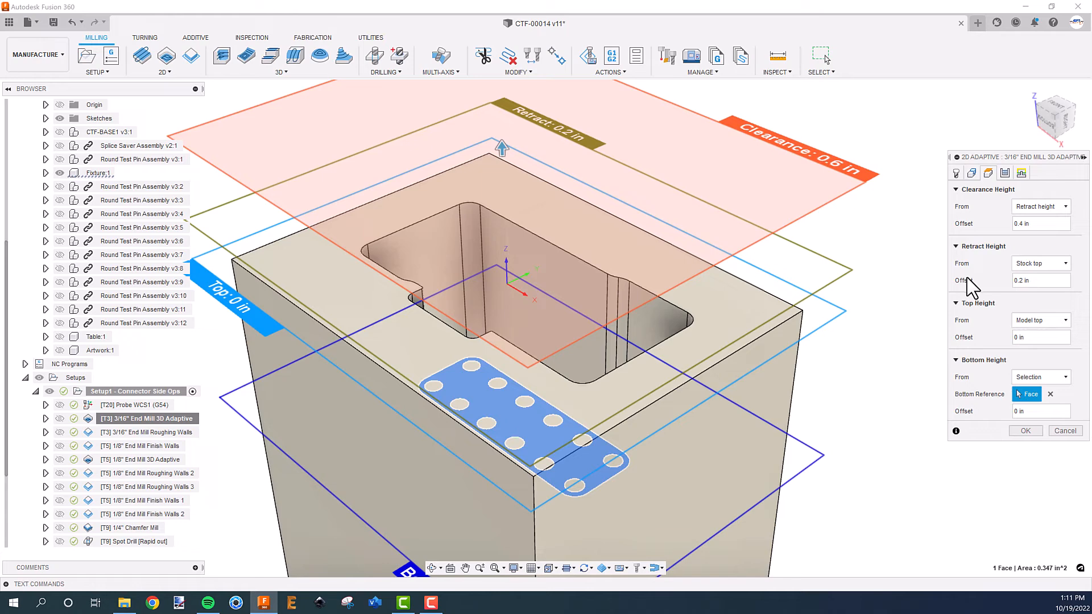
{"action": "left_click", "coordinate": [1006, 172]}
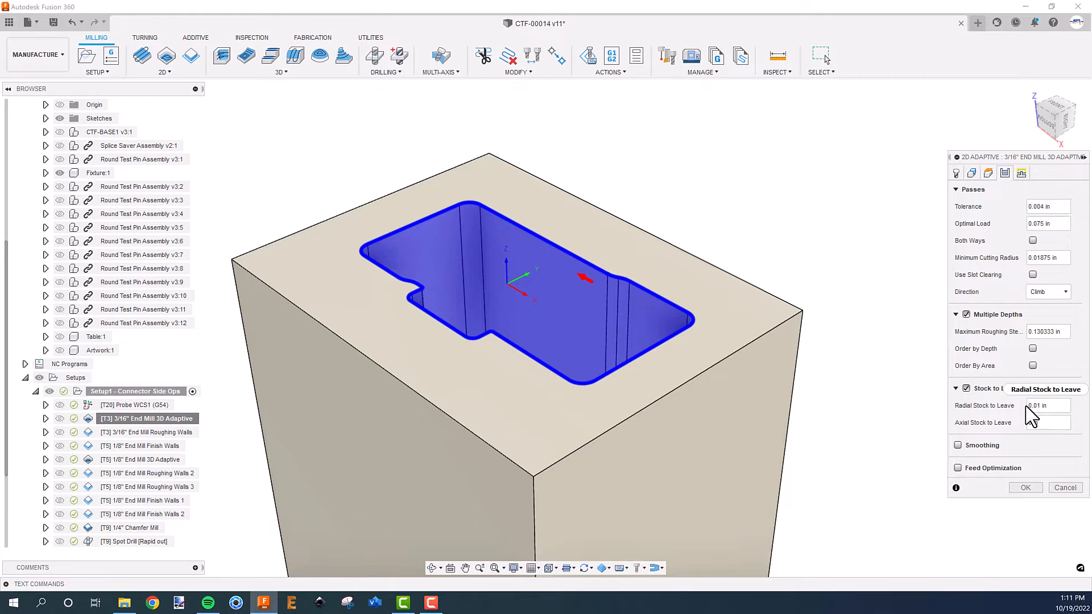
{"action": "left_click", "coordinate": [1027, 490]}
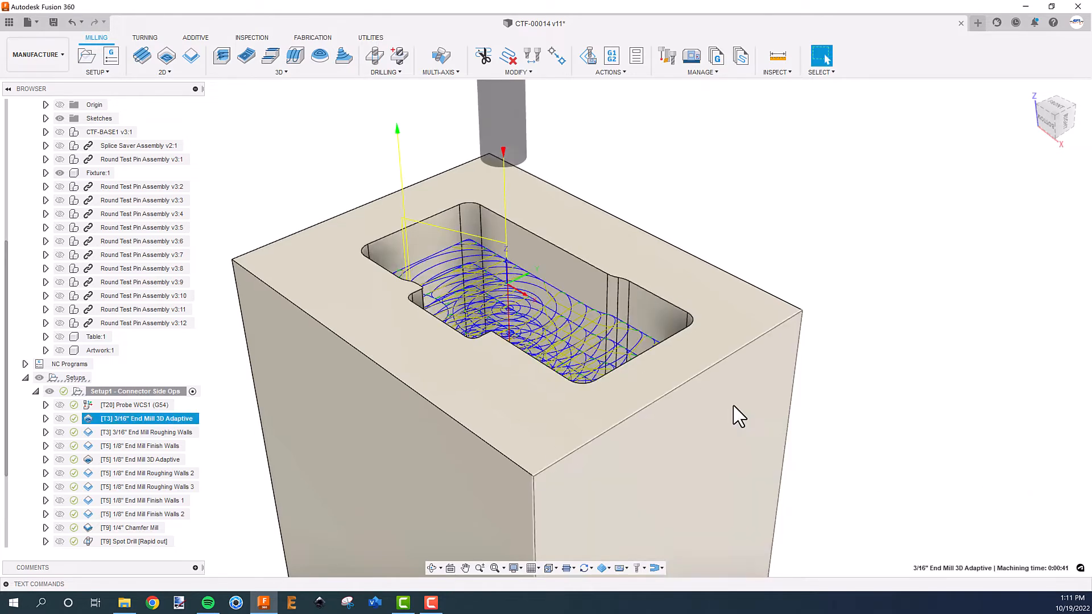
Examine the pocket toolpaths of the 3/16" End Mill 3D Adaptive, 3/16" End Mill Roughing Walls and 1/8" End Mill Finish Walls operations.
{"action": "scroll", "coordinate": [613, 350], "scroll_direction": "up", "scroll_amount": 8}
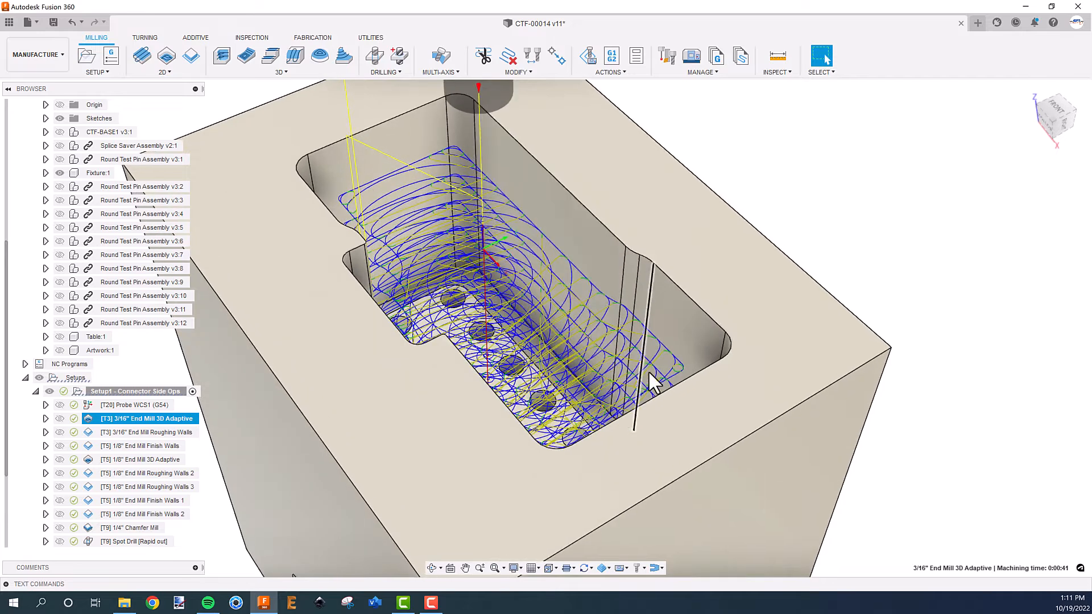
{"action": "scroll", "coordinate": [638, 355], "scroll_direction": "down", "scroll_amount": 1}
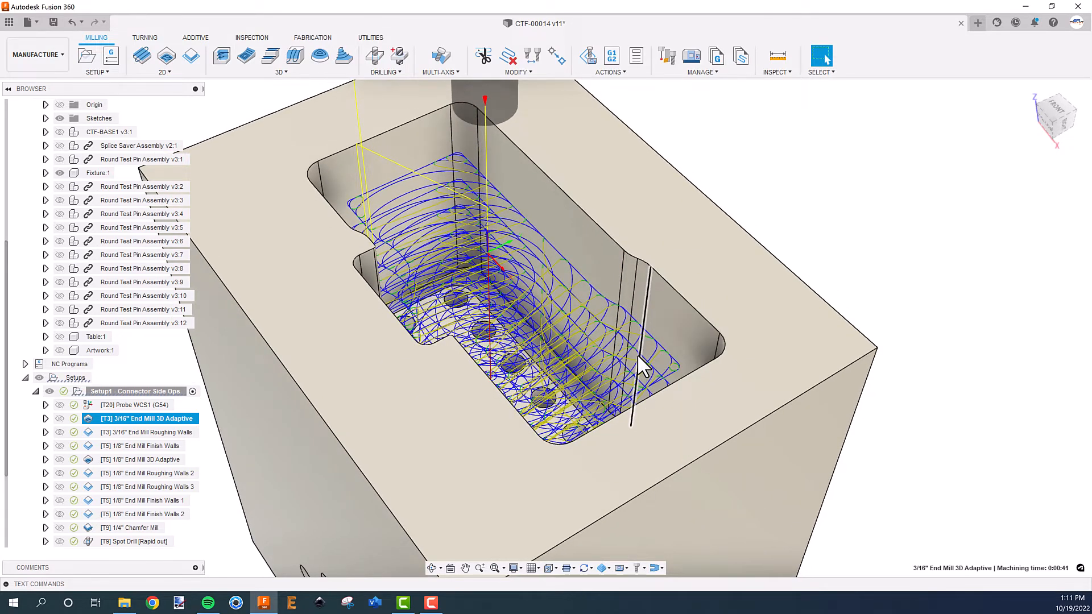
{"action": "scroll", "coordinate": [637, 354], "scroll_direction": "down", "scroll_amount": 8}
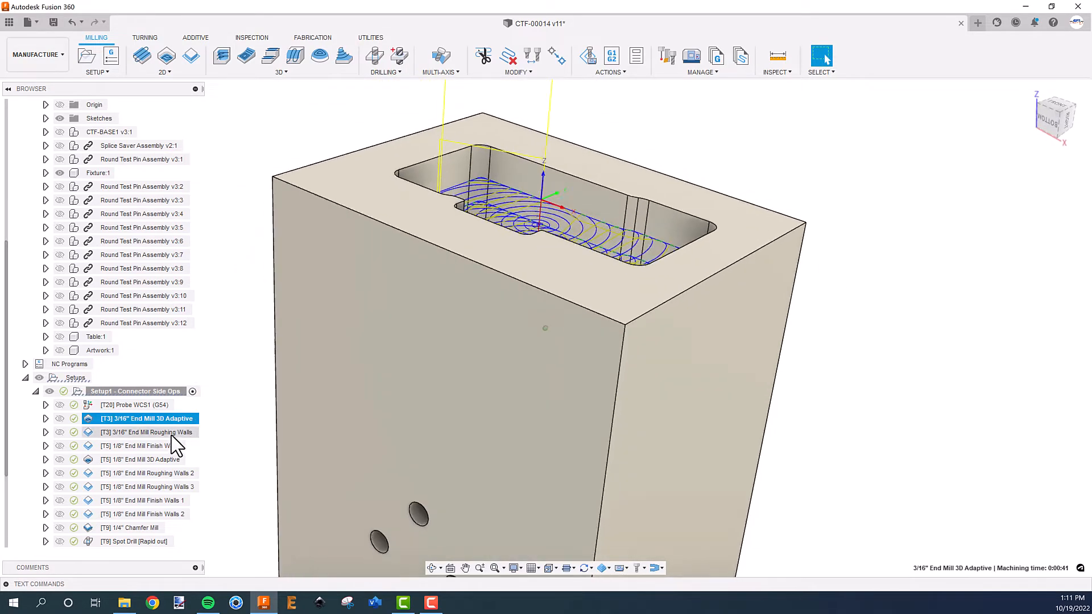
{"action": "left_click", "coordinate": [171, 433]}
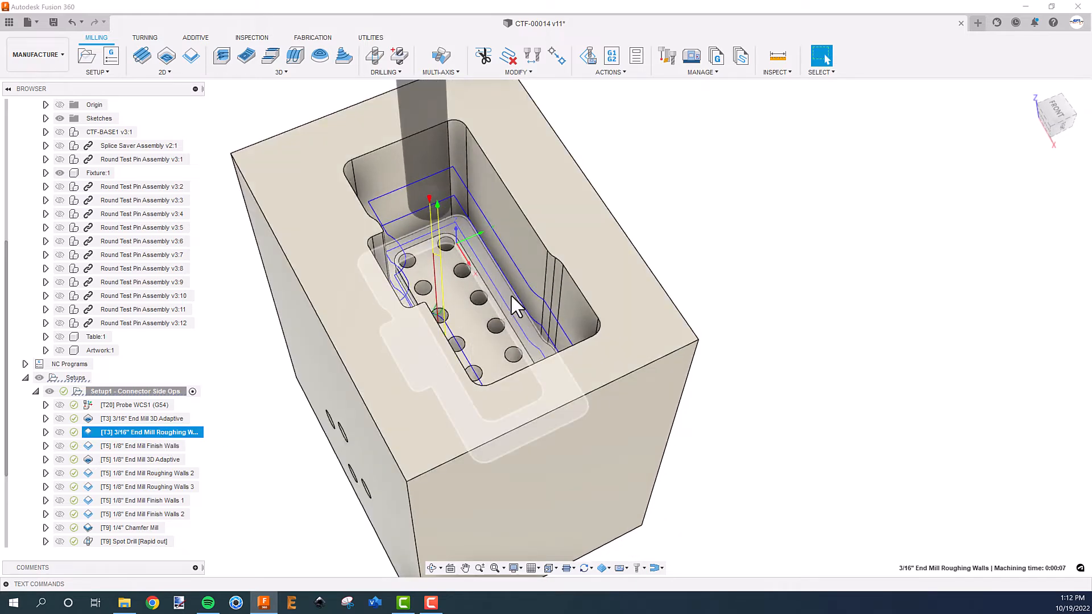
{"action": "left_click", "coordinate": [152, 446]}
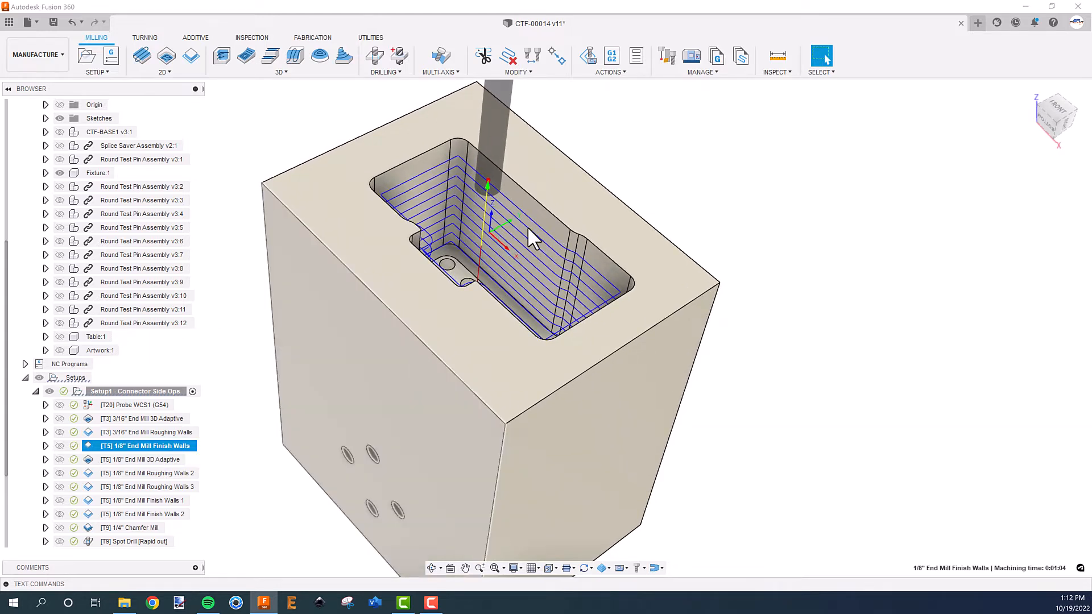
{"action": "scroll", "coordinate": [565, 210], "scroll_direction": "up", "scroll_amount": 2}
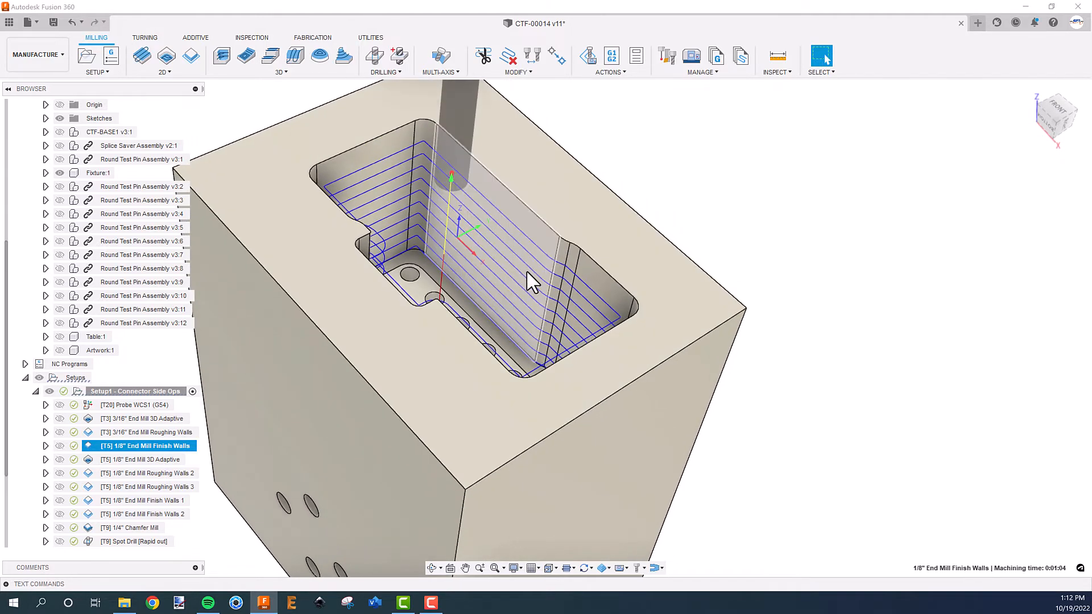
Examine the toolpaths of the 1/8" End Mill 3D Adaptive, Roughing Walls 2 and 3, and Finish Walls 1 and 2 operations in the pocket.
{"action": "scroll", "coordinate": [557, 262], "scroll_direction": "up", "scroll_amount": 2}
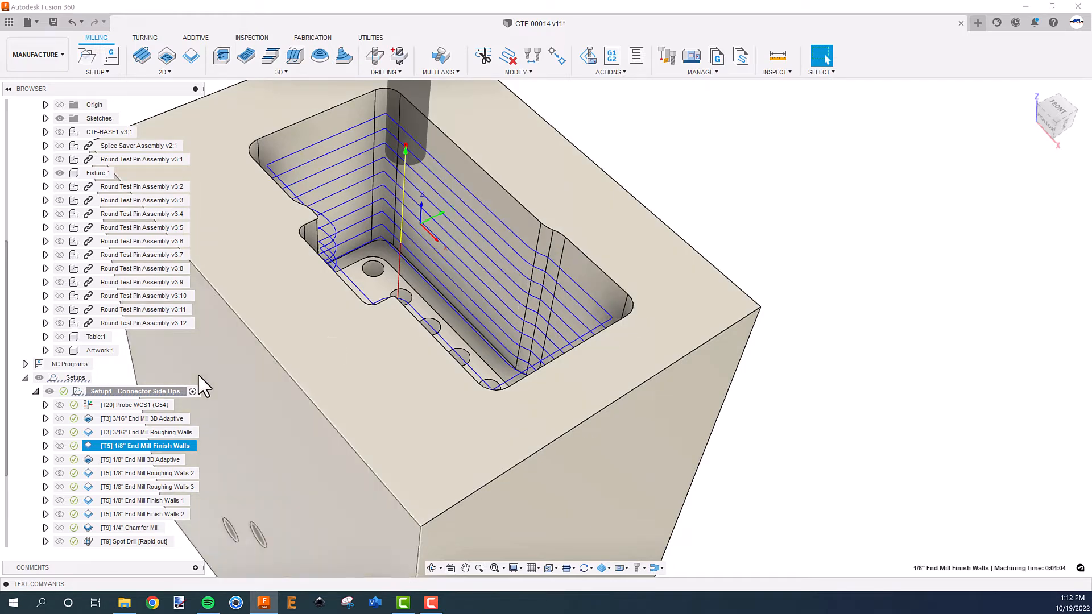
{"action": "left_click", "coordinate": [129, 462]}
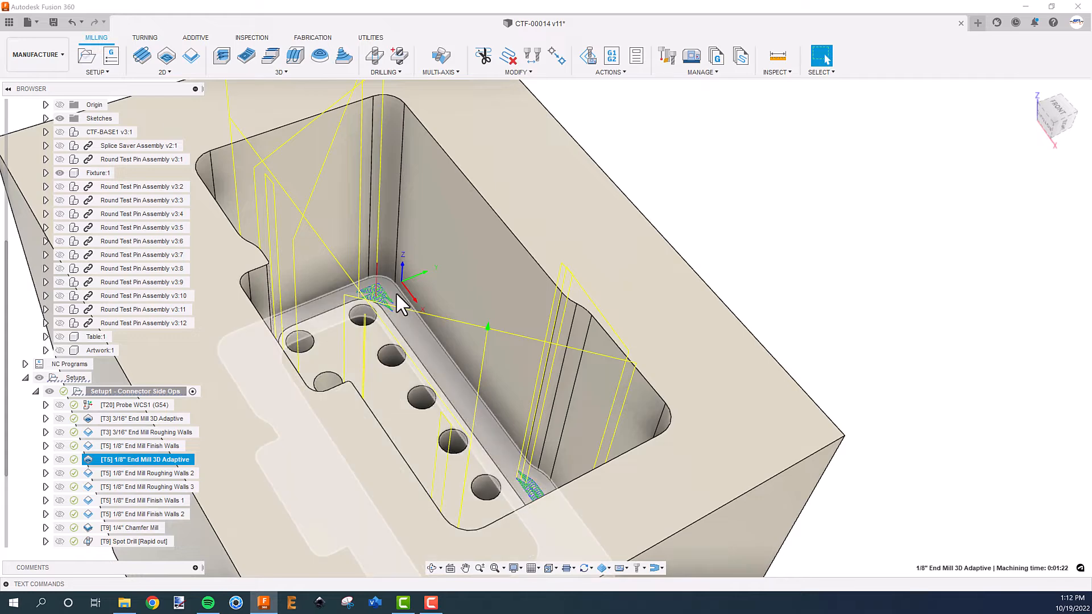
{"action": "left_click", "coordinate": [167, 476]}
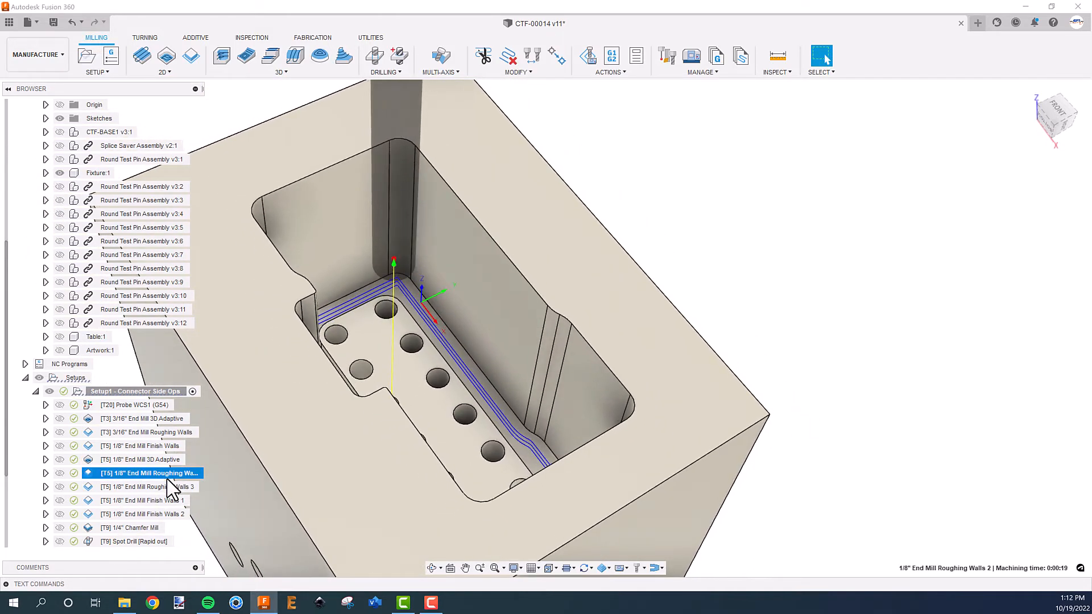
{"action": "left_click", "coordinate": [147, 487]}
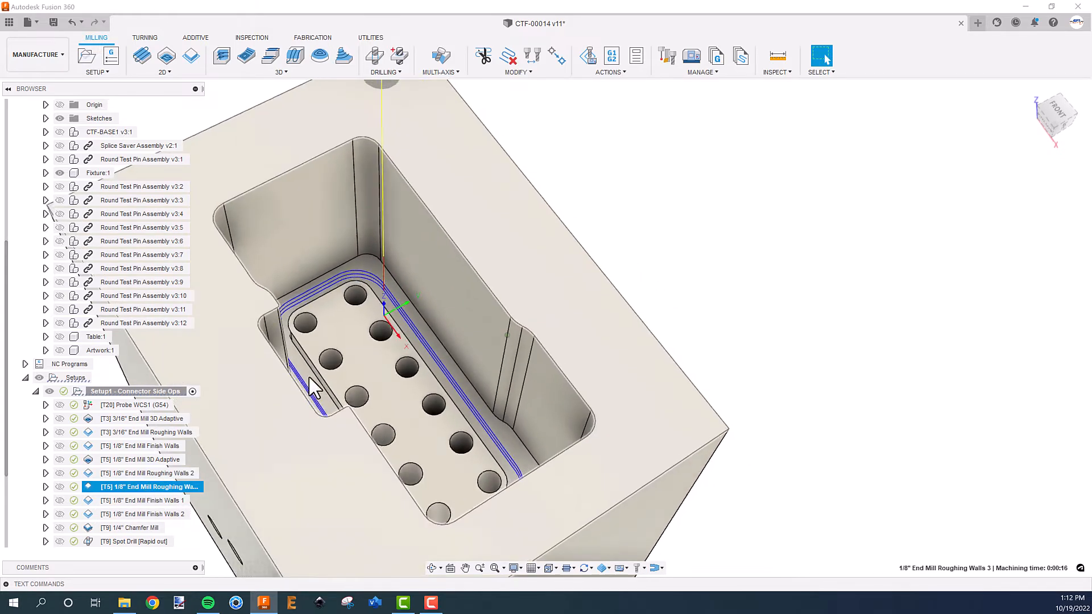
{"action": "left_click", "coordinate": [146, 500]}
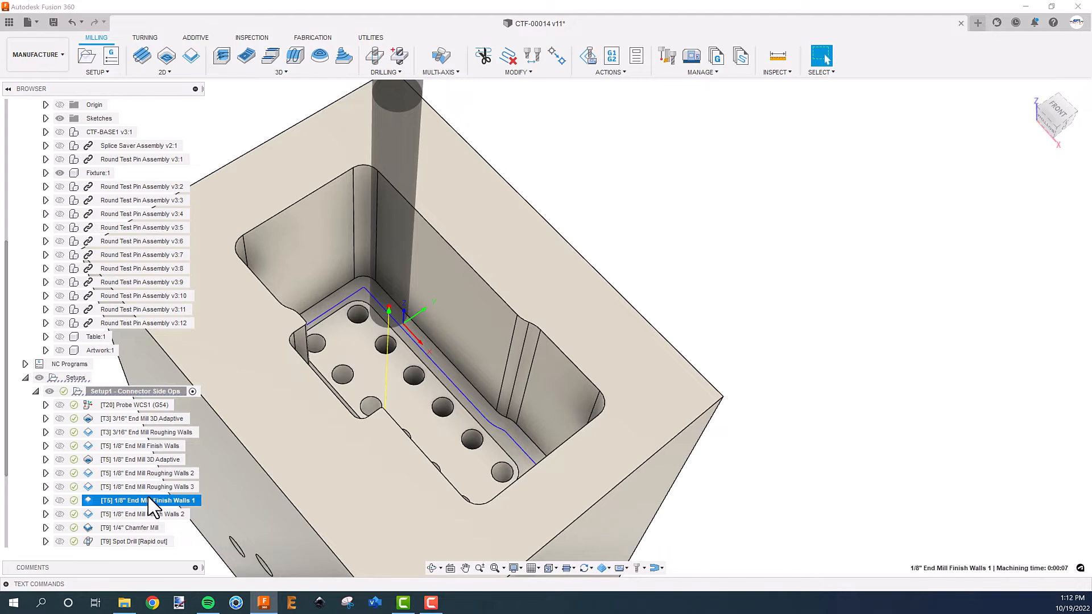
{"action": "left_click", "coordinate": [143, 514]}
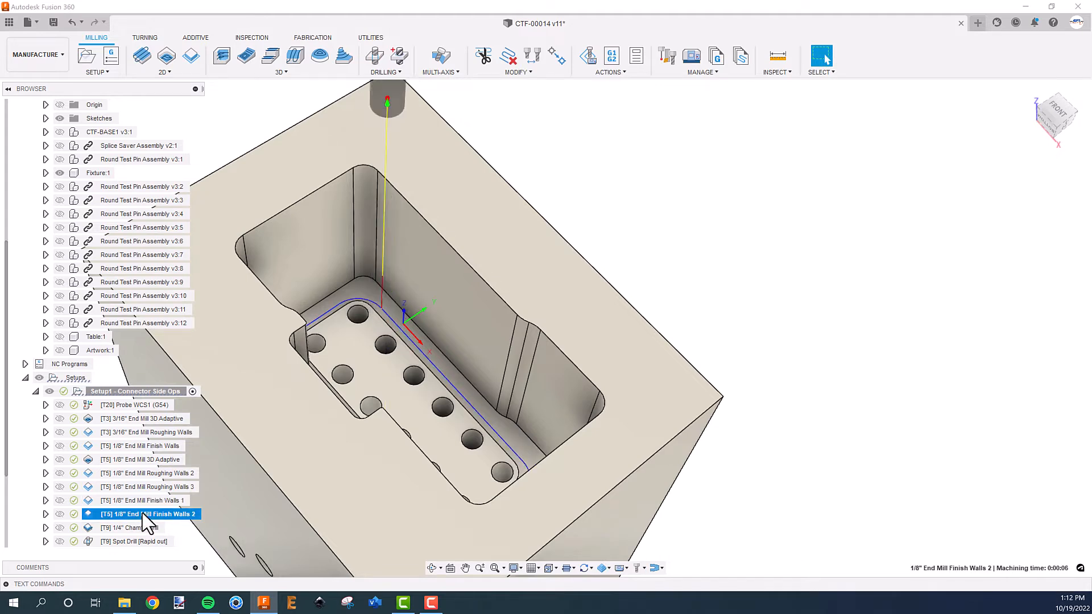
Examine the toolpaths of the 1/4" Chamfer Mill, Spot Drill and 41GA Drill operations on the connector side.
{"action": "left_click", "coordinate": [137, 528]}
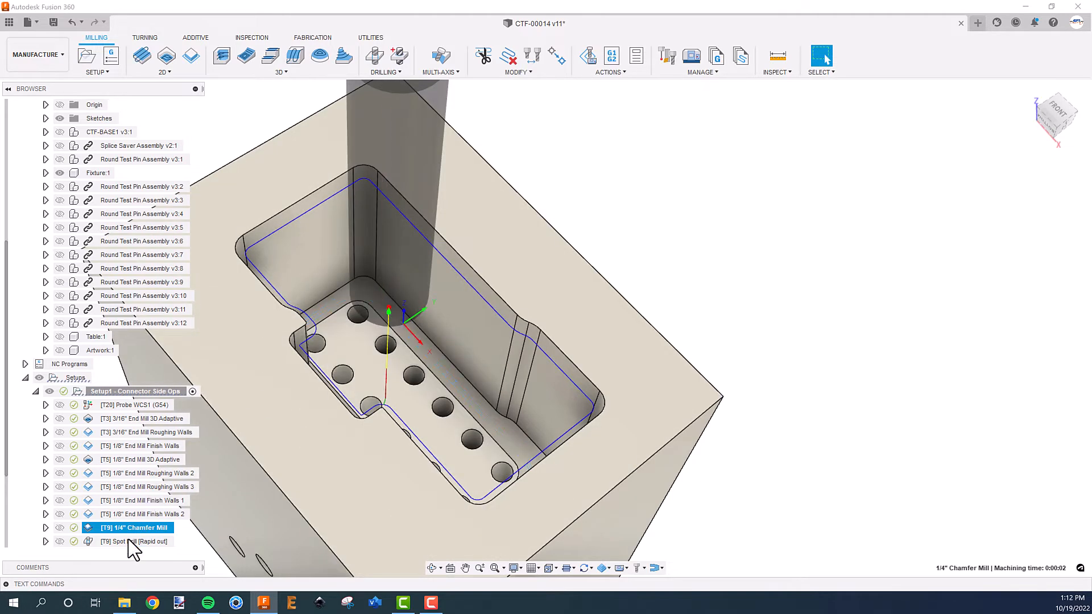
{"action": "left_click", "coordinate": [165, 542]}
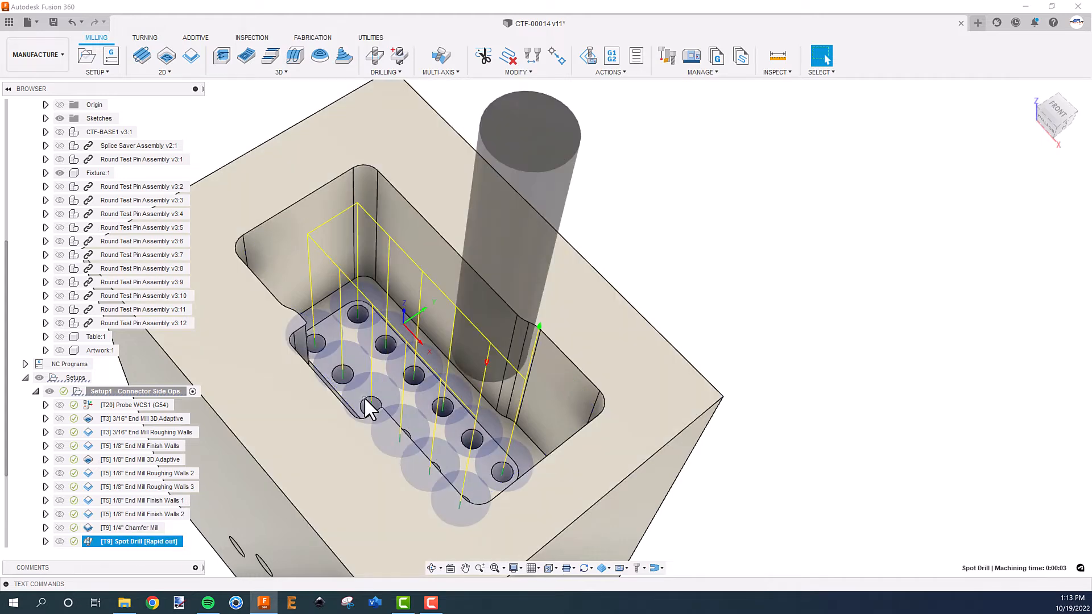
{"action": "middle_click_drag", "start_coordinate": [364, 397], "coordinate": [121, 438], "text": "shift"}
{"action": "scroll", "coordinate": [116, 449], "scroll_direction": "down", "scroll_amount": 1}
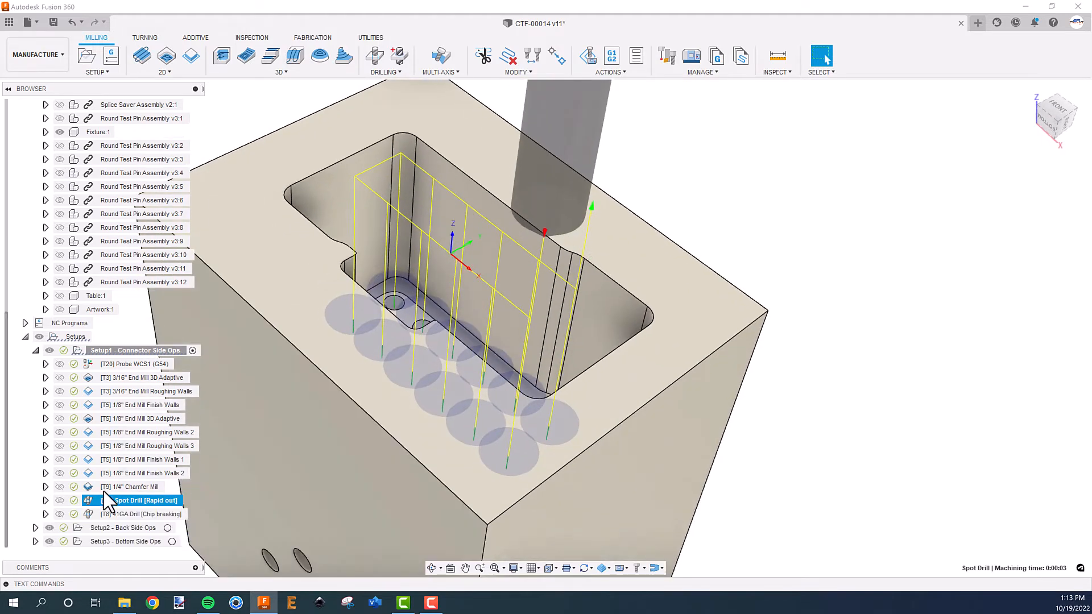
{"action": "left_click", "coordinate": [129, 512]}
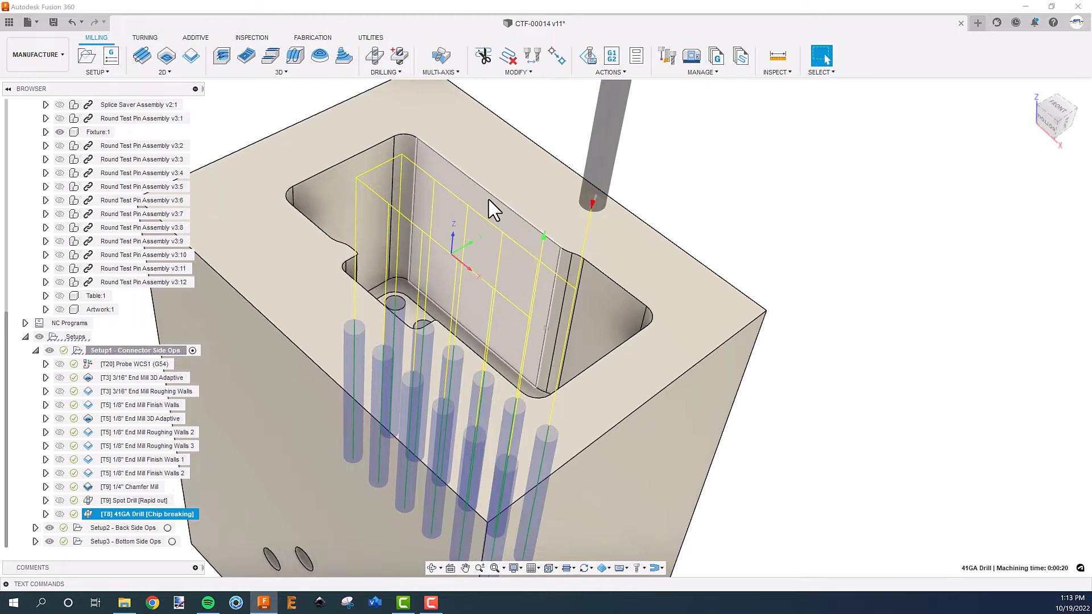
Simulate all operations of Setup1 - Connector Side Ops and play the simulation with the whole stock block in view.
{"action": "middle_click_drag", "start_coordinate": [489, 200], "coordinate": [159, 357], "text": "shift"}
{"action": "left_click", "coordinate": [332, 354]}
{"action": "left_click", "coordinate": [153, 351]}
{"action": "right_click", "coordinate": [153, 353]}
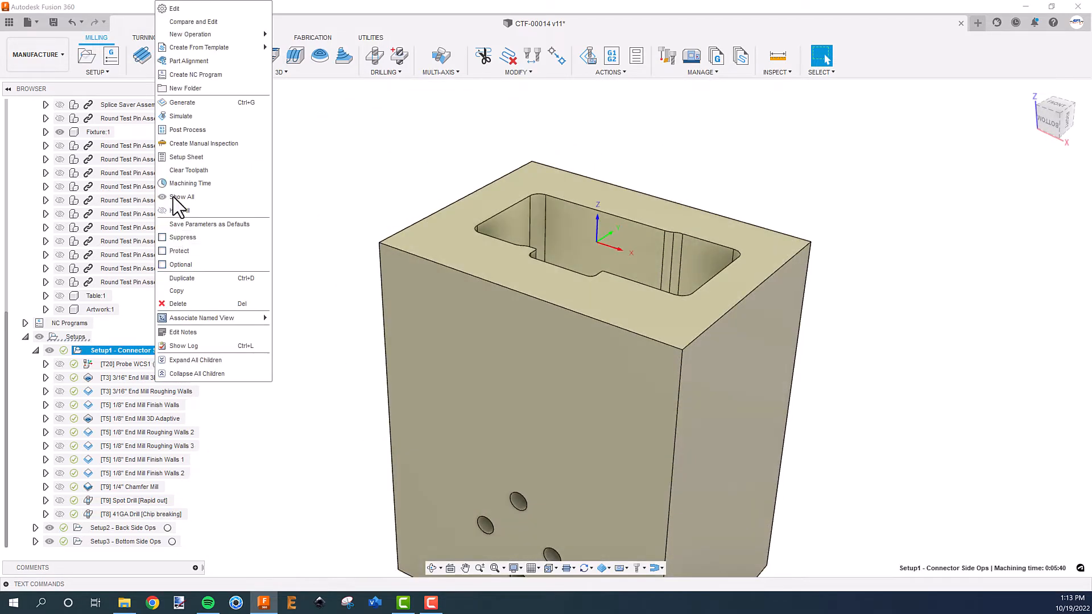
{"action": "left_click", "coordinate": [181, 116]}
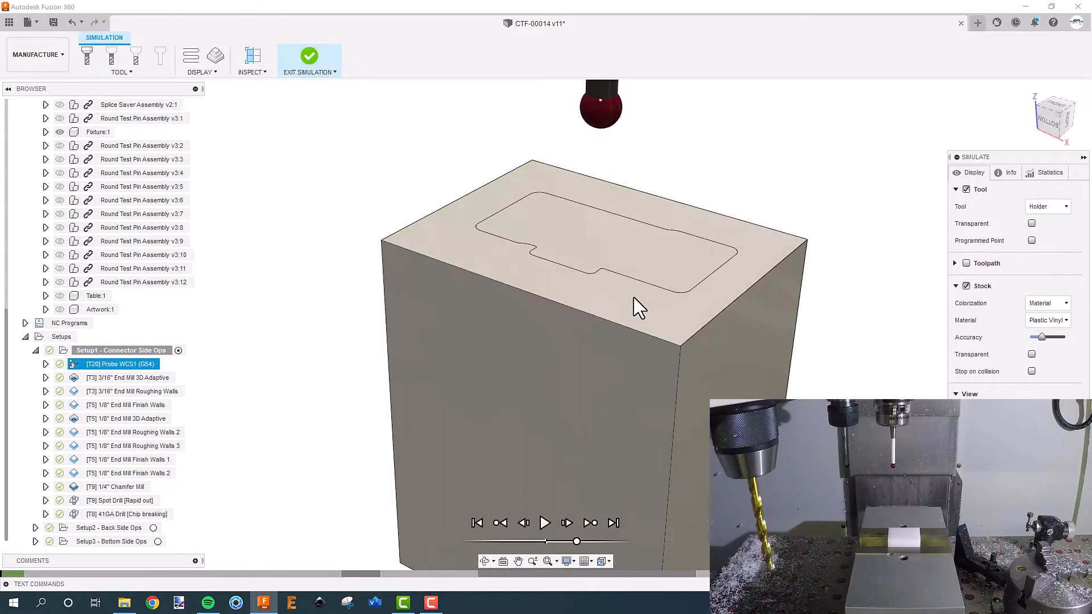
{"action": "middle_click_drag", "start_coordinate": [634, 298], "coordinate": [916, 339]}
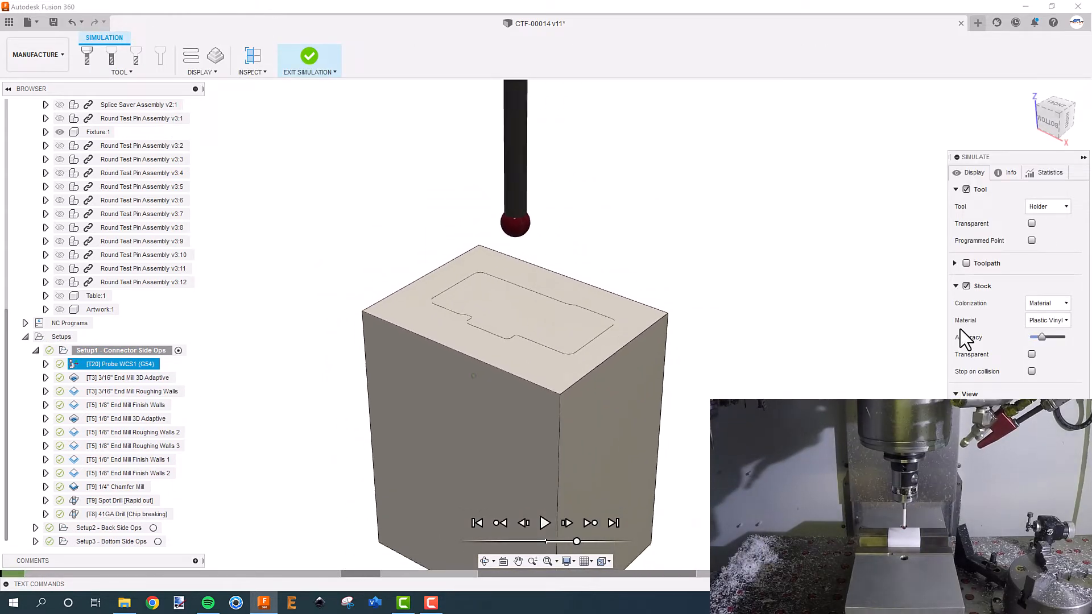
{"action": "left_click", "coordinate": [545, 523]}
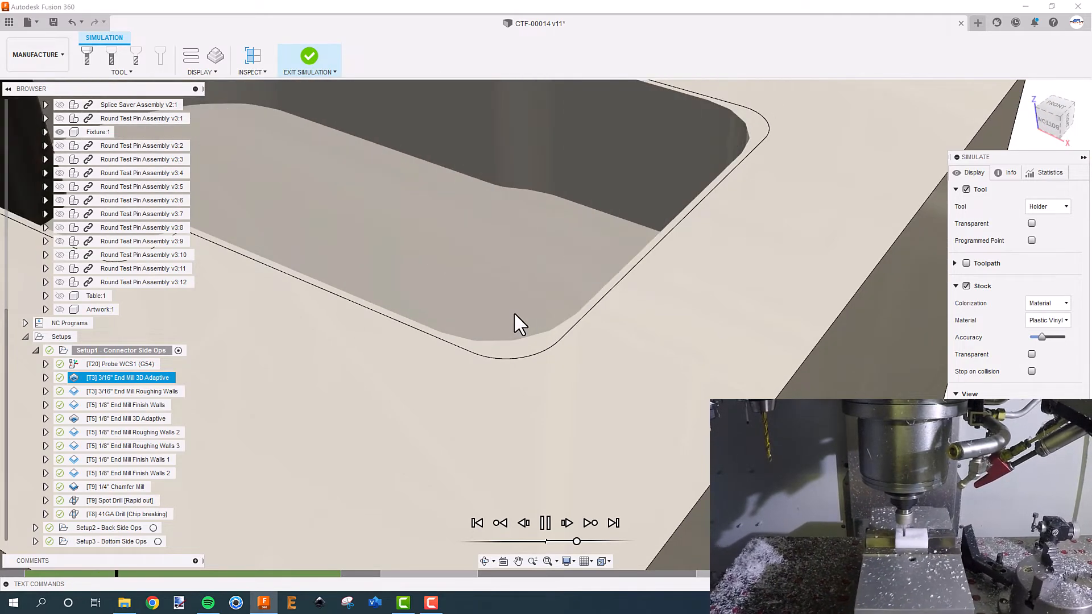
Watch the pocket being milled, hide the Fixture:1 model and make the simulated stock transparent.
{"action": "scroll", "coordinate": [515, 314], "scroll_direction": "down", "scroll_amount": 2}
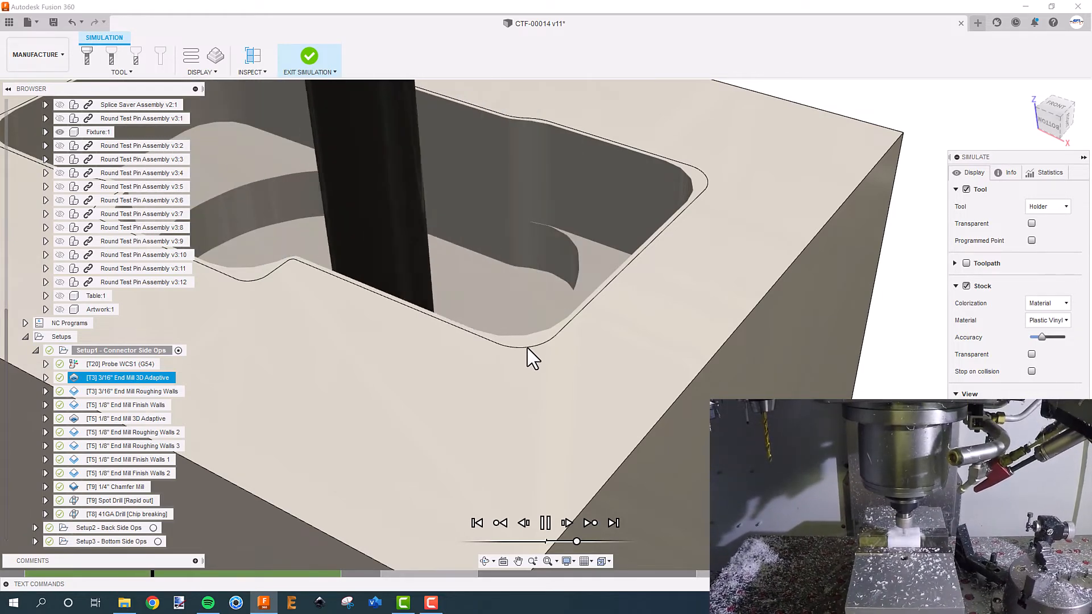
{"action": "scroll", "coordinate": [527, 348], "scroll_direction": "down", "scroll_amount": 1}
{"action": "scroll", "coordinate": [527, 348], "scroll_direction": "down", "scroll_amount": 3}
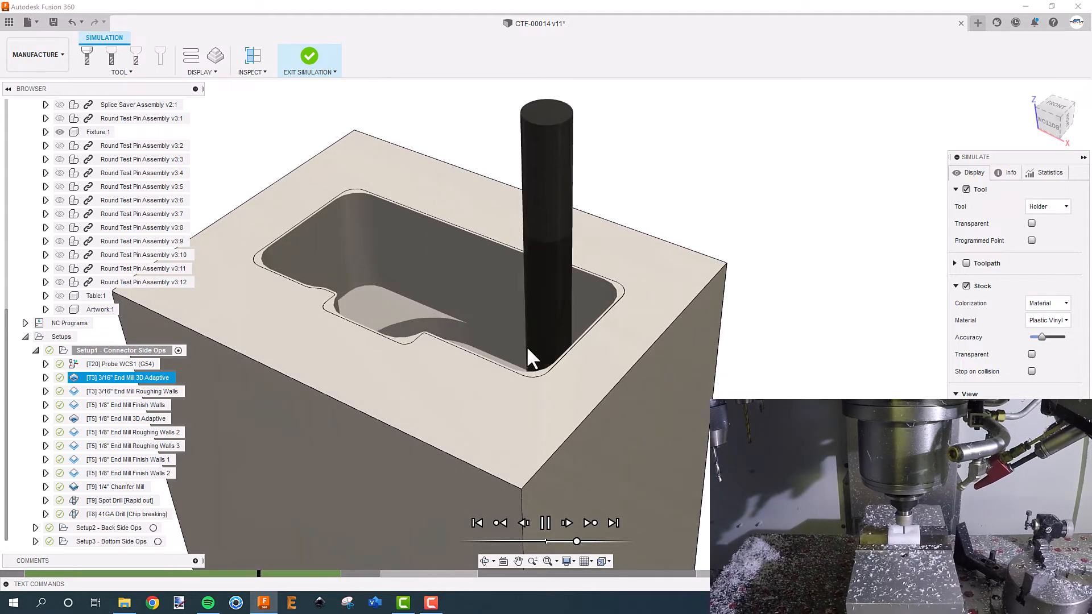
{"action": "scroll", "coordinate": [527, 346], "scroll_direction": "down", "scroll_amount": 5}
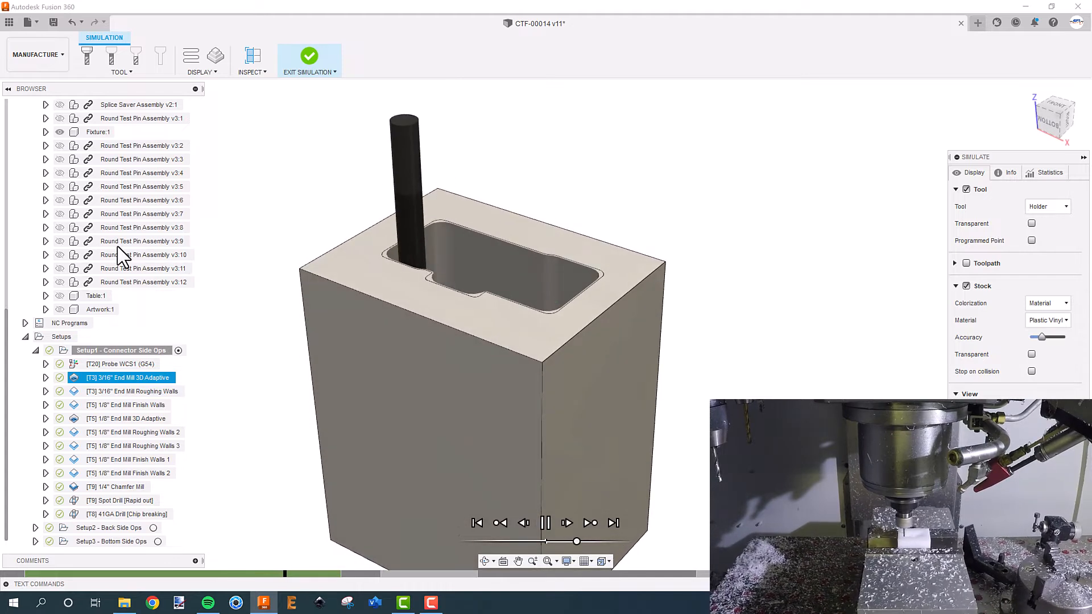
{"action": "scroll", "coordinate": [123, 258], "scroll_direction": "up", "scroll_amount": 2}
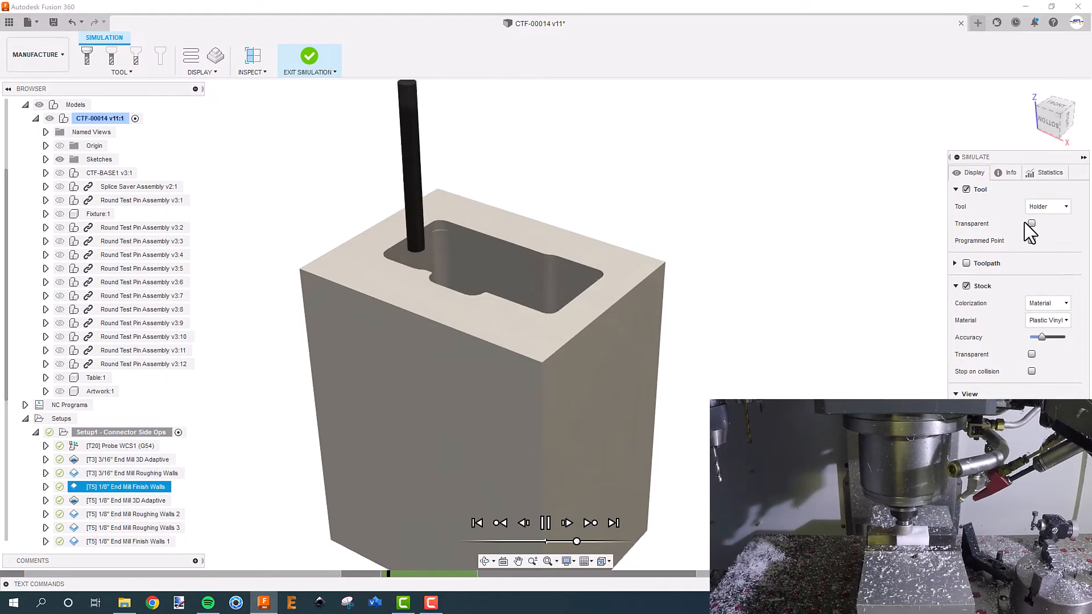
{"action": "left_click", "coordinate": [1032, 354]}
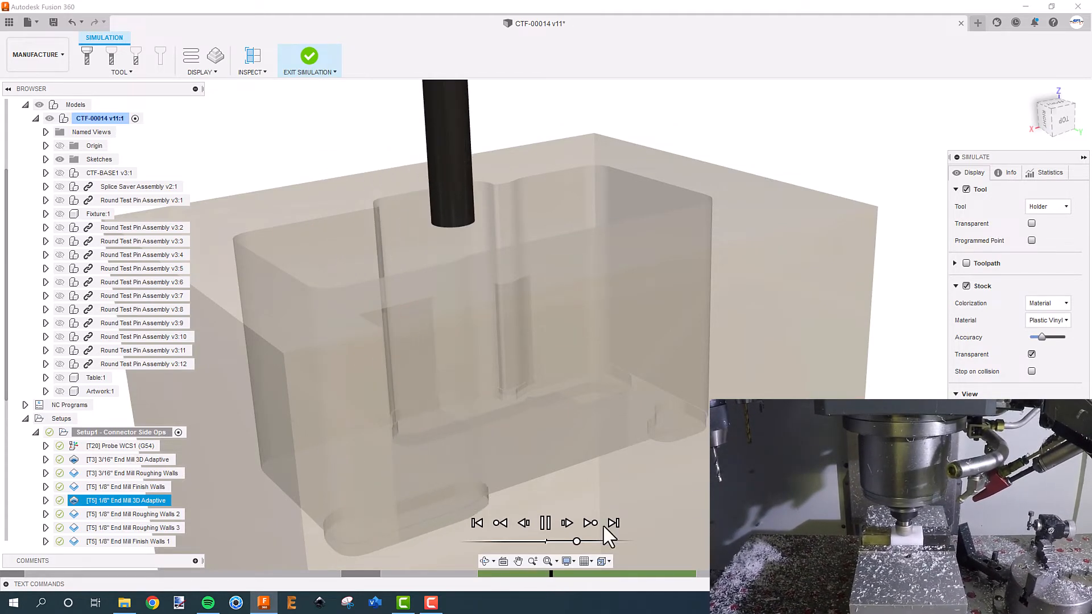
Adjust the simulation playback speed and watch the 1/8" end mill wall operations inside the transparent stock.
{"action": "left_click_drag", "start_coordinate": [577, 542], "coordinate": [585, 544]}
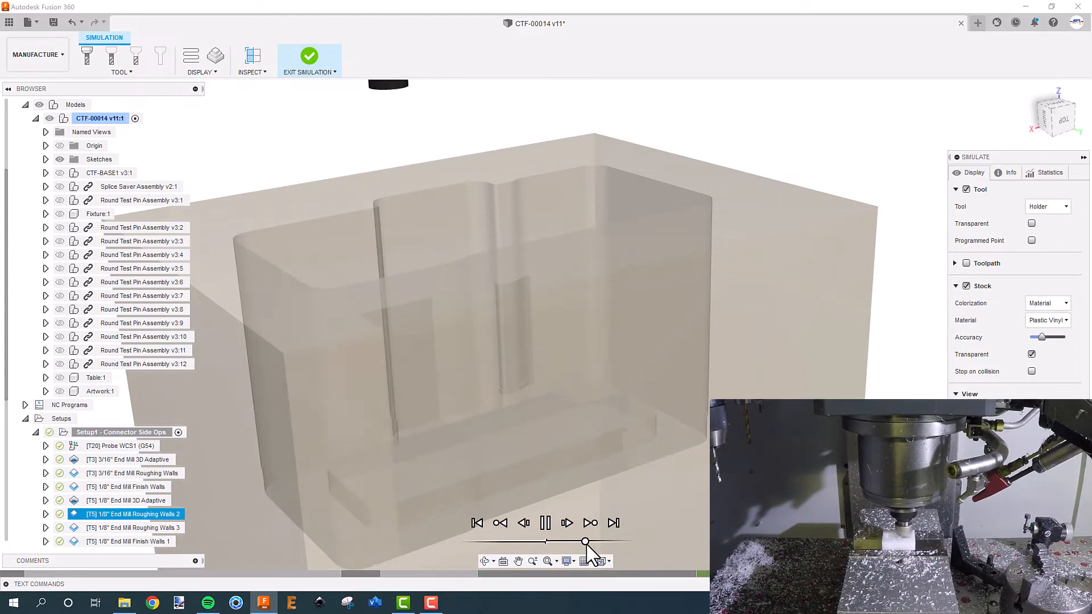
{"action": "left_click_drag", "start_coordinate": [585, 542], "coordinate": [575, 541]}
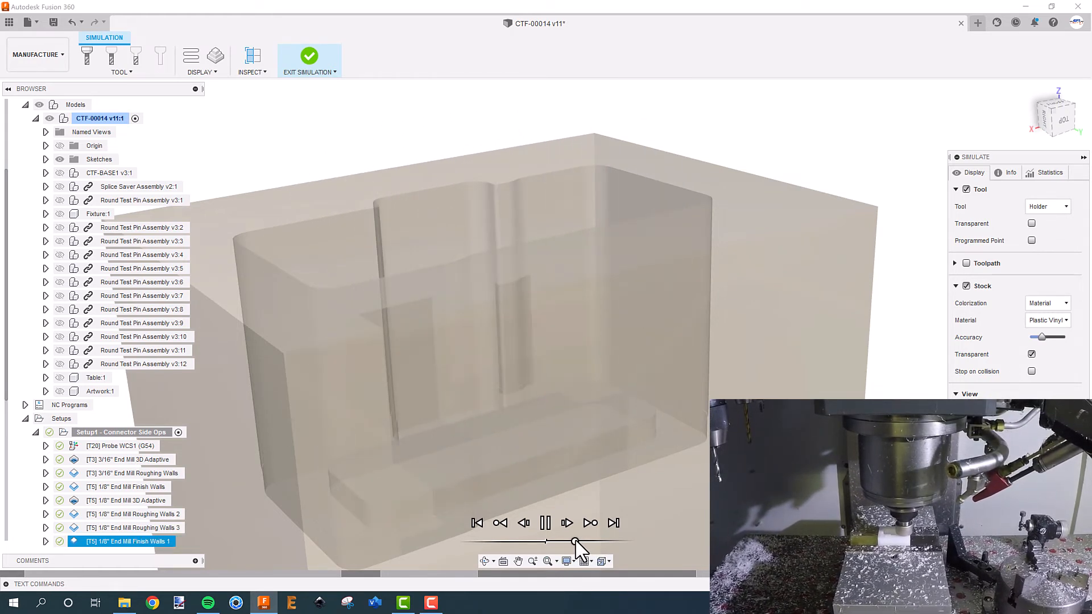
{"action": "scroll", "coordinate": [581, 544], "scroll_direction": "up", "scroll_amount": 3}
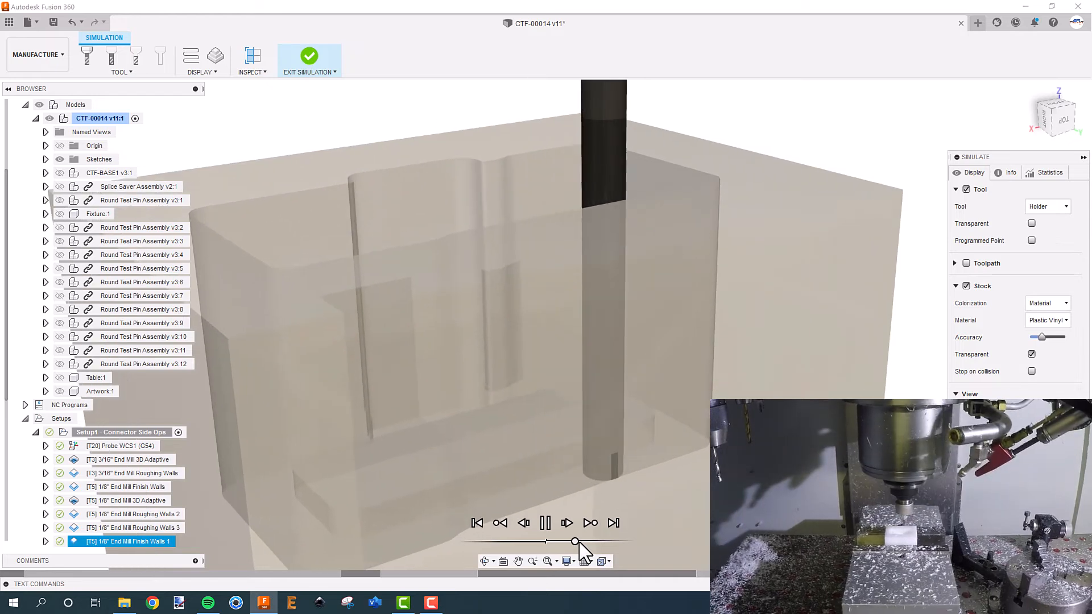
{"action": "scroll", "coordinate": [624, 536], "scroll_direction": "down", "scroll_amount": 1}
{"action": "scroll", "coordinate": [624, 533], "scroll_direction": "down", "scroll_amount": 3}
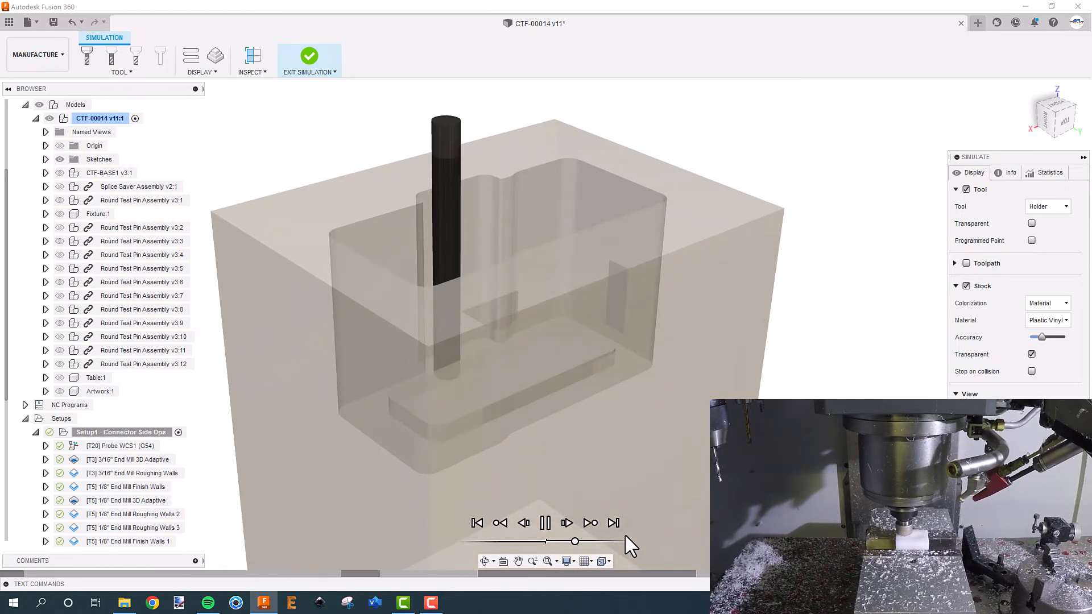
Watch the pin holes being drilled at a slightly faster playback speed, and turn off the stock's transparency.
{"action": "scroll", "coordinate": [624, 533], "scroll_direction": "down", "scroll_amount": 1}
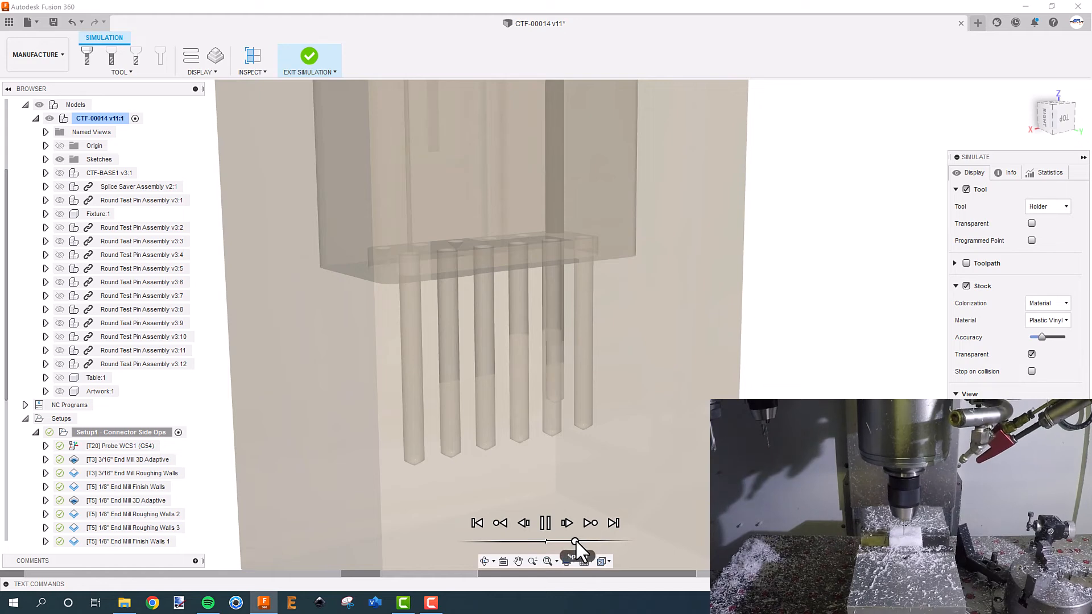
{"action": "left_click_drag", "start_coordinate": [578, 542], "coordinate": [581, 541]}
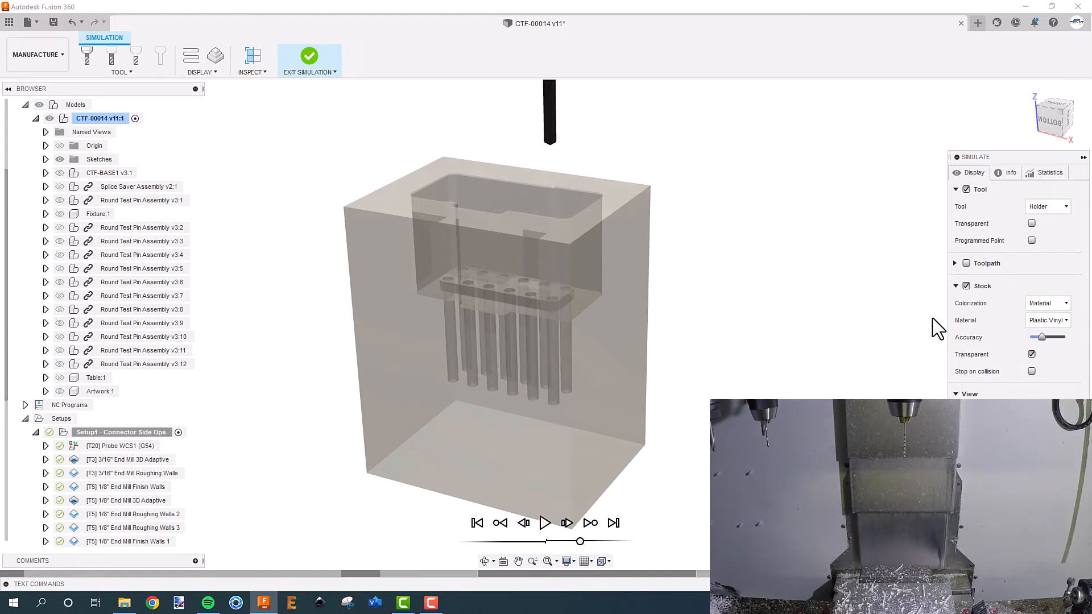
{"action": "left_click", "coordinate": [1030, 356]}
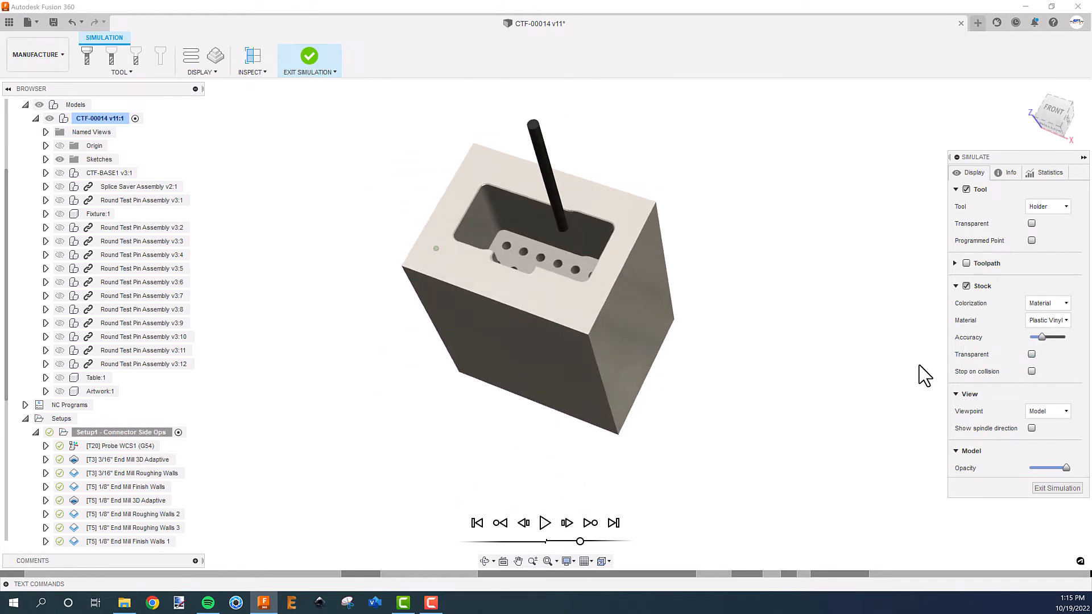
Collapse Setup1, activate Setup2 - Back Side Ops with its operations listed, and show the Fixture:1 model.
{"action": "left_click", "coordinate": [35, 432]}
{"action": "left_click", "coordinate": [153, 487]}
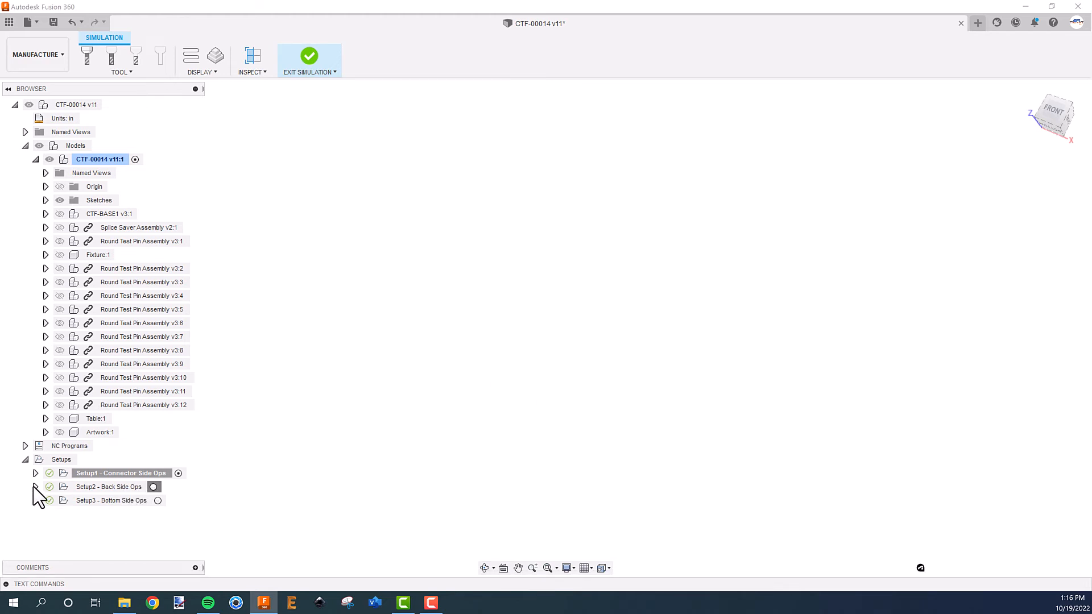
{"action": "left_click", "coordinate": [35, 487]}
{"action": "left_click", "coordinate": [119, 500]}
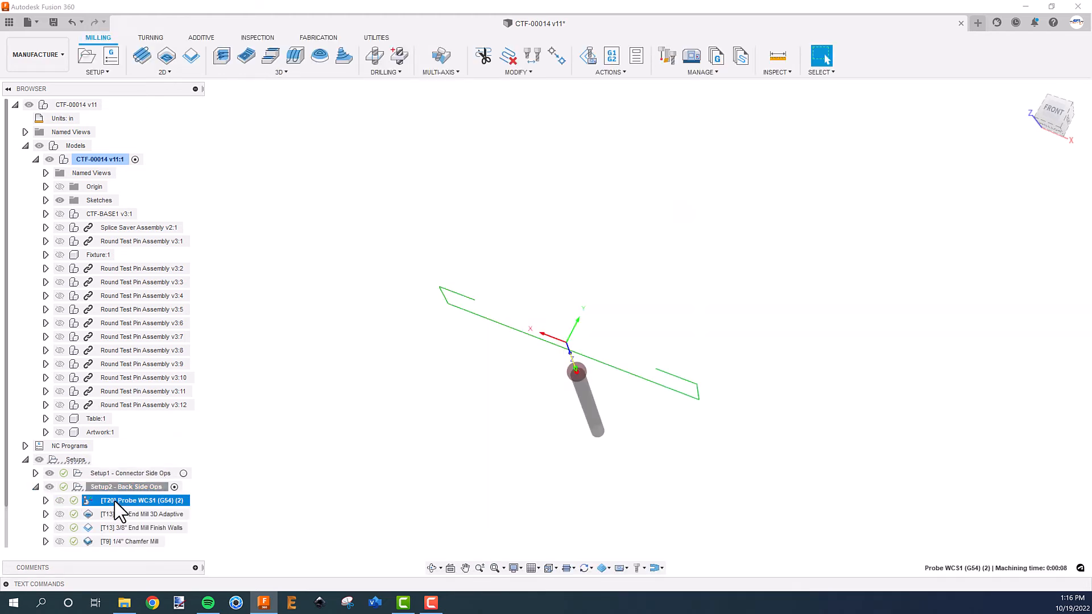
{"action": "left_click", "coordinate": [62, 255]}
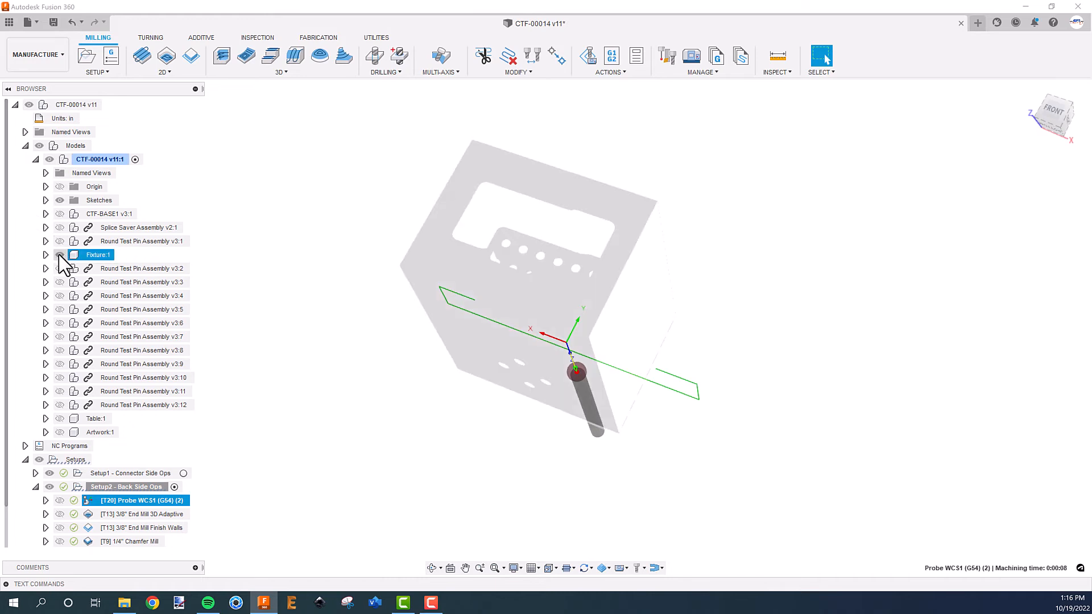
{"action": "left_click", "coordinate": [358, 341]}
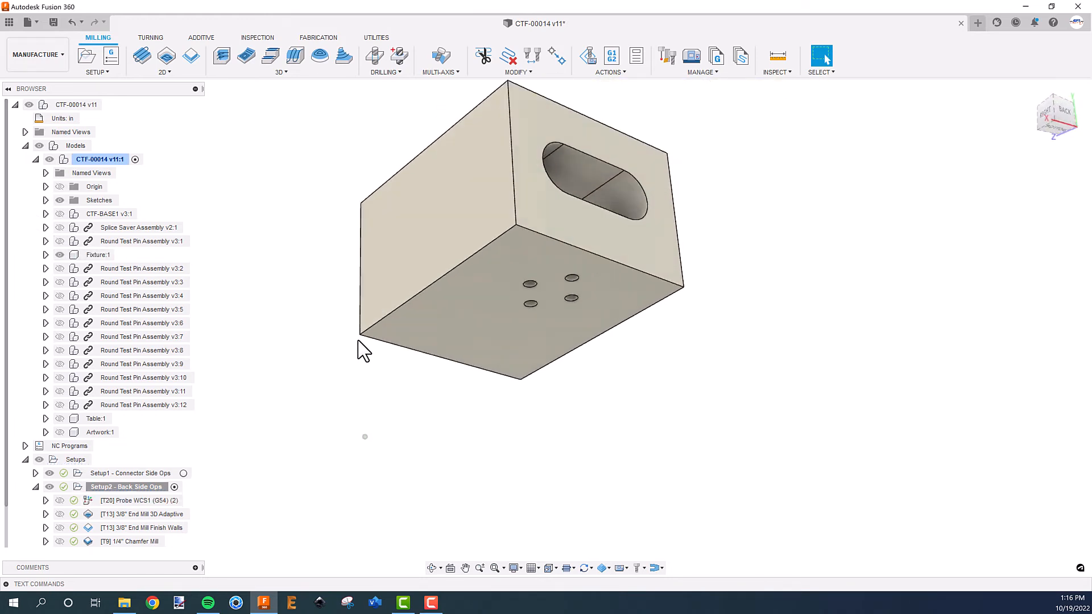
Examine the Setup2 - Back Side Ops orientation and its 3/8" End Mill 3D Adaptive and Finish Walls toolpaths in the slot.
{"action": "left_click", "coordinate": [149, 487]}
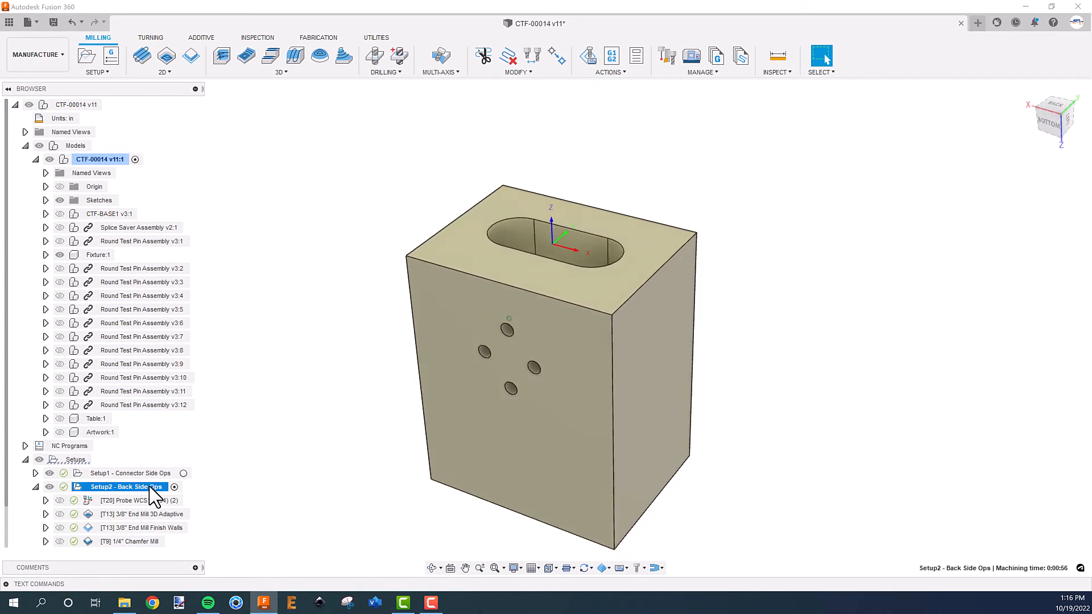
{"action": "left_click", "coordinate": [132, 500]}
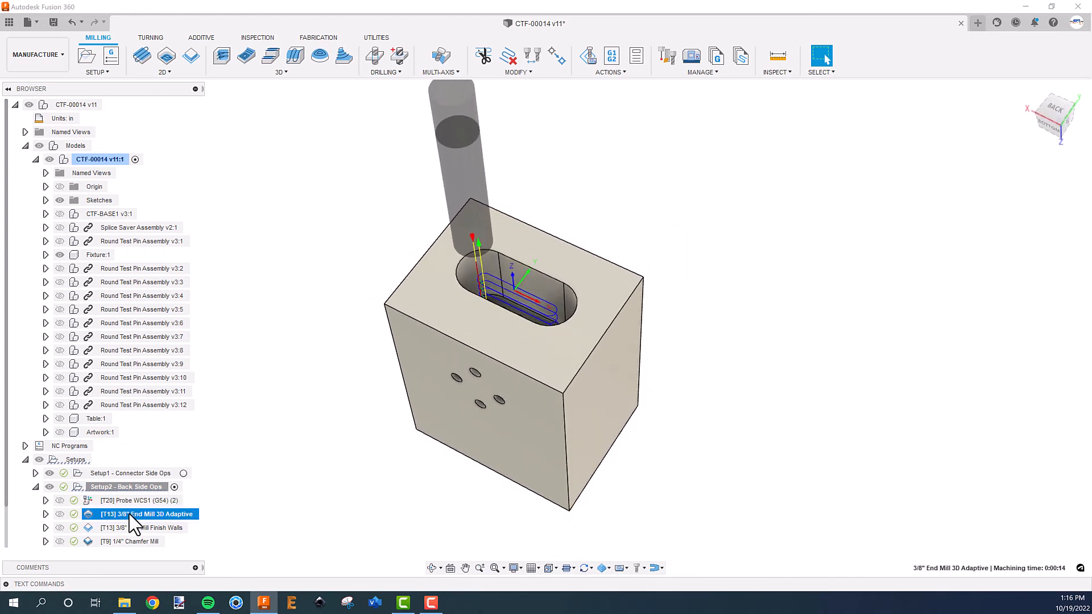
{"action": "left_click", "coordinate": [130, 527]}
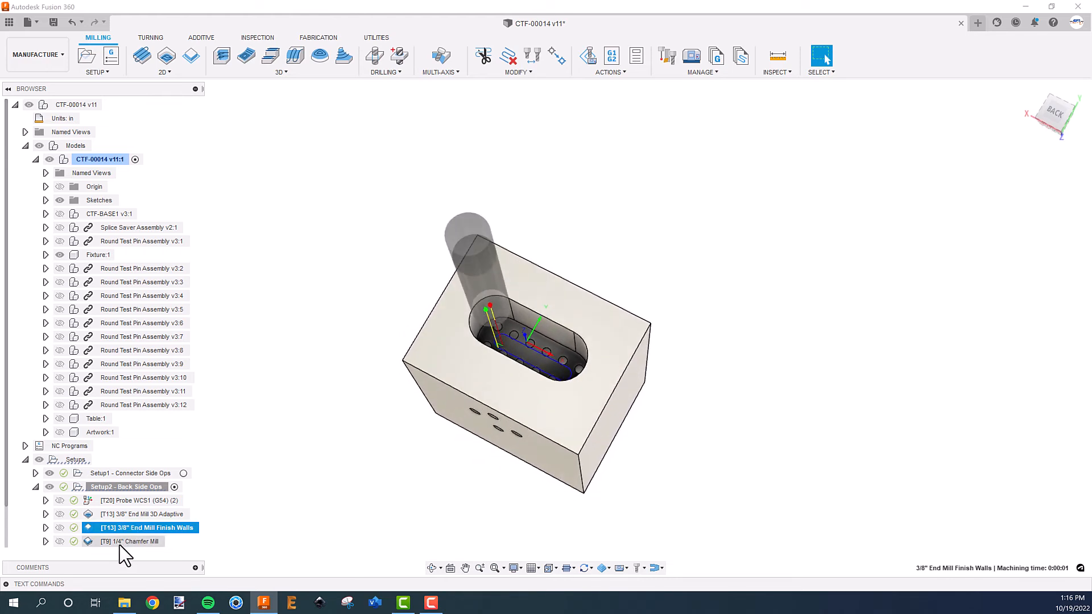
Simulate all operations of Setup2 - Back Side Ops and start the playback.
{"action": "right_click", "coordinate": [128, 488]}
{"action": "left_click", "coordinate": [157, 221]}
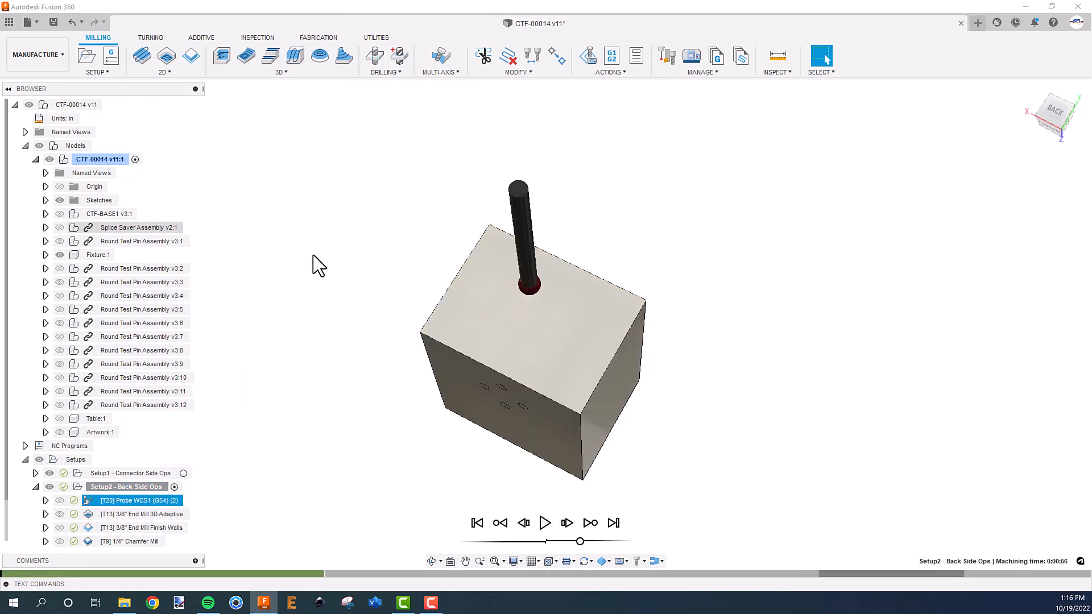
{"action": "left_click", "coordinate": [545, 522]}
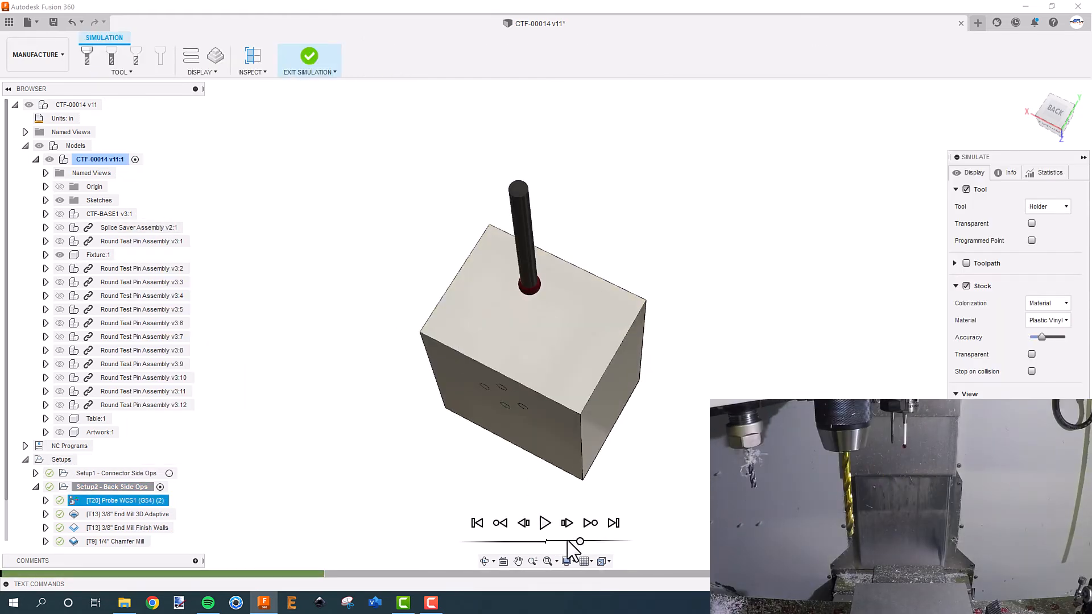
Play the Setup2 - Back Side Ops simulation through at a faster playback speed and exit the simulation.
{"action": "left_click_drag", "start_coordinate": [566, 541], "coordinate": [578, 542]}
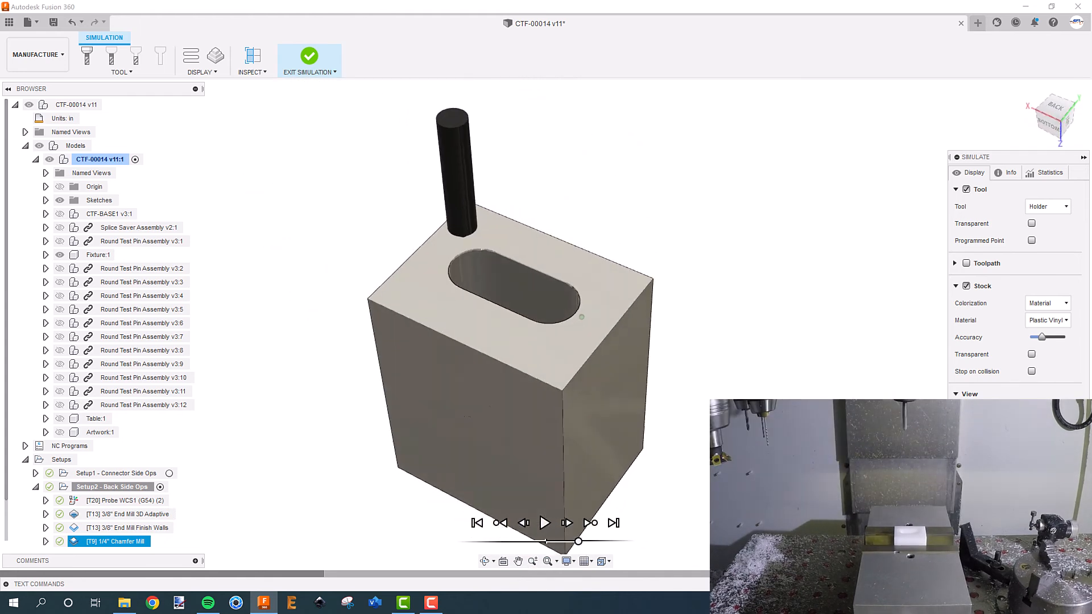
{"action": "key", "text": "Escape"}
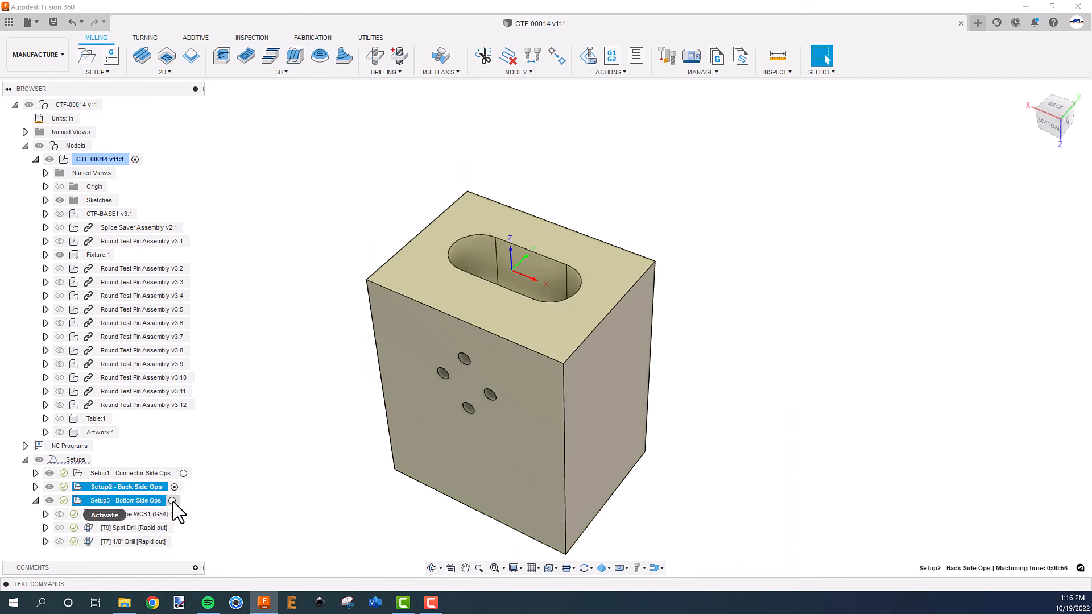
Activate Setup3 - Bottom Side Ops and examine its Probe WCS1, Spot Drill and 1/8" Drill toolpaths on the fixture.
{"action": "left_click", "coordinate": [122, 516]}
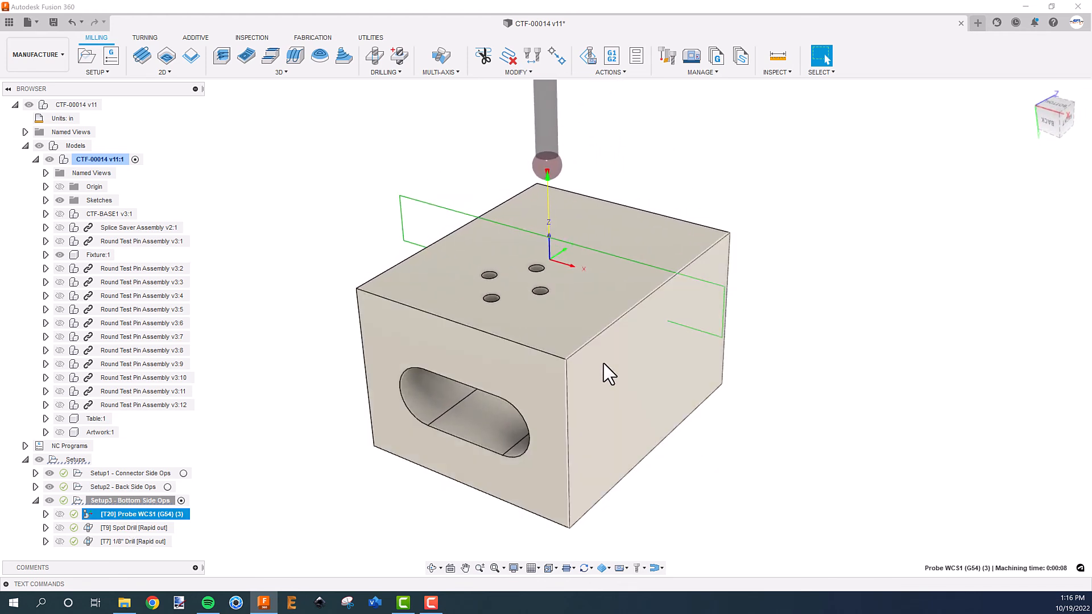
{"action": "middle_click_drag", "start_coordinate": [449, 335], "coordinate": [373, 358], "text": "shift"}
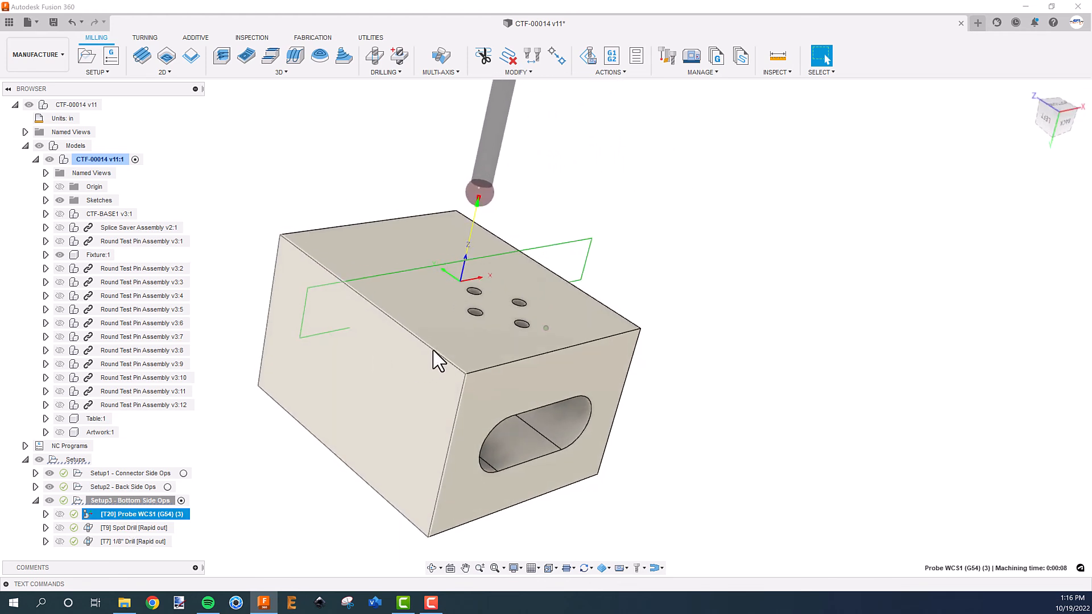
{"action": "left_click", "coordinate": [151, 528]}
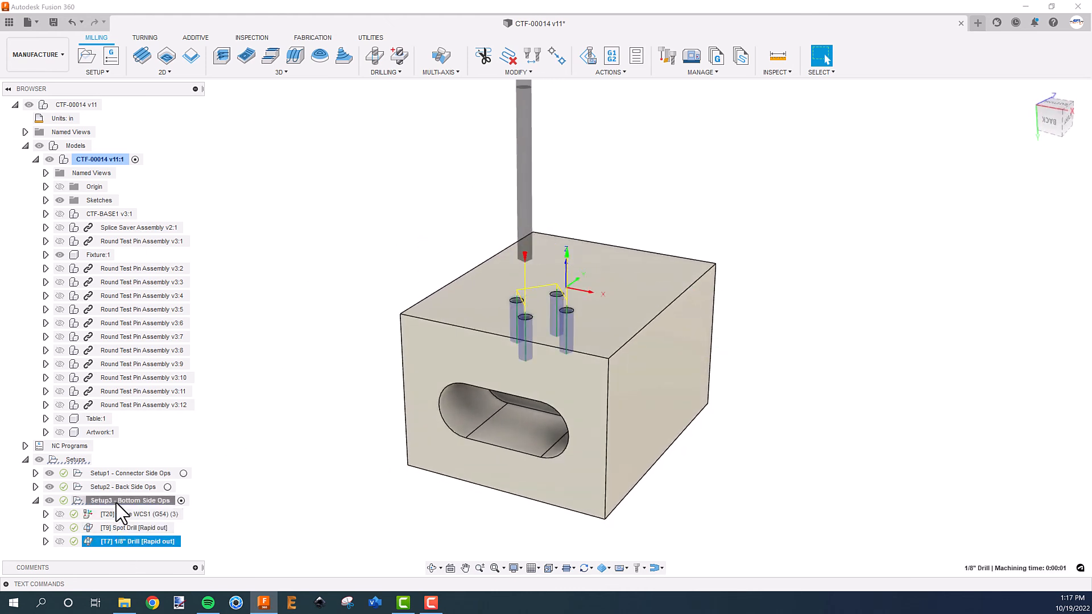
Simulate all operations of Setup3 - Bottom Side Ops, exit the simulation and collapse the setup.
{"action": "right_click", "coordinate": [116, 503]}
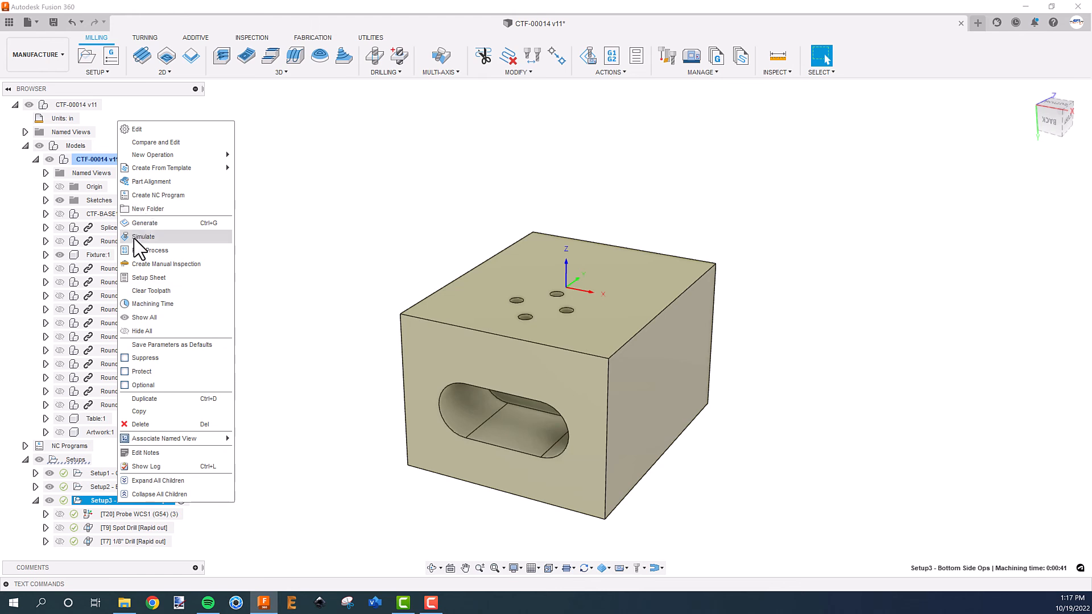
{"action": "left_click", "coordinate": [143, 237]}
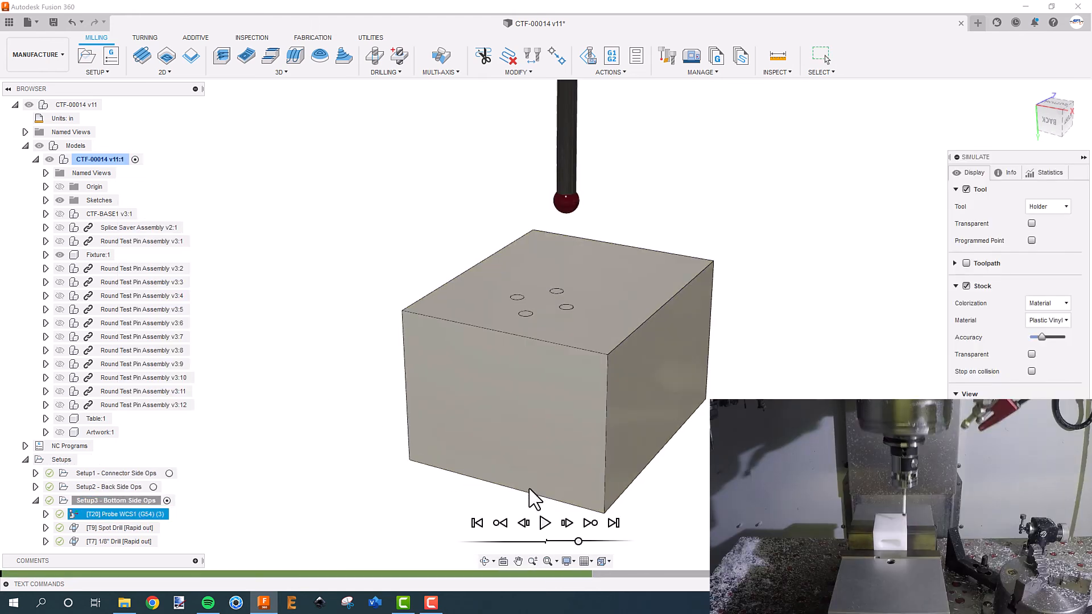
{"action": "left_click", "coordinate": [545, 523]}
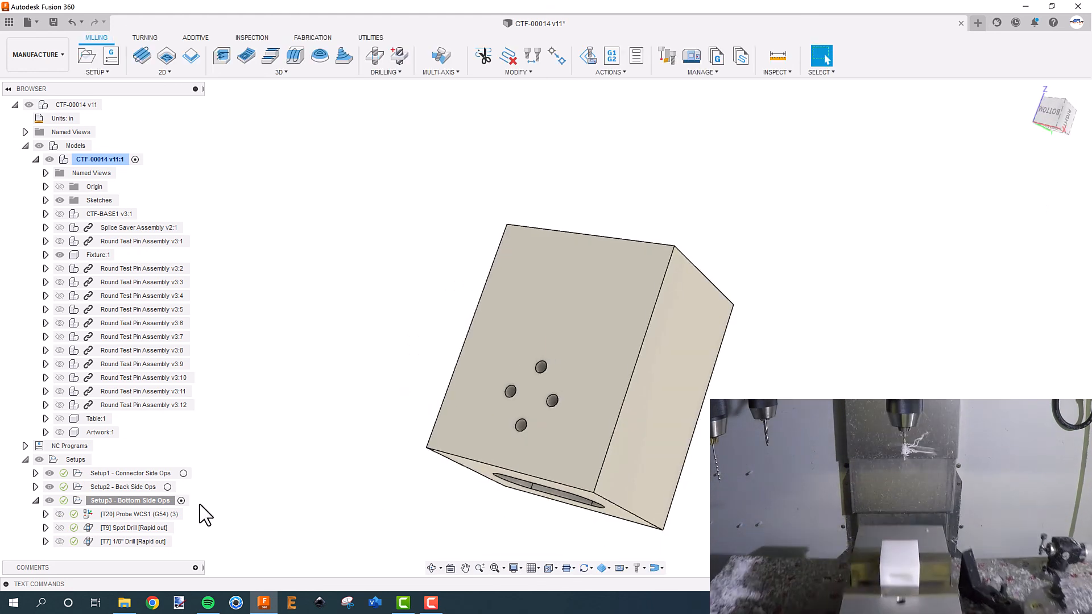
{"action": "left_click", "coordinate": [36, 500]}
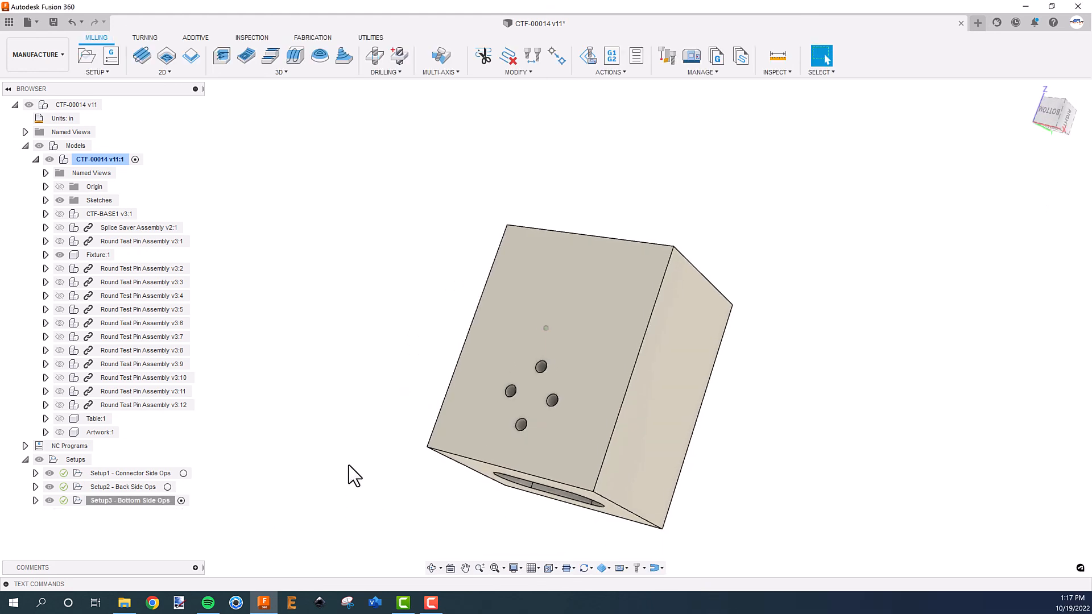